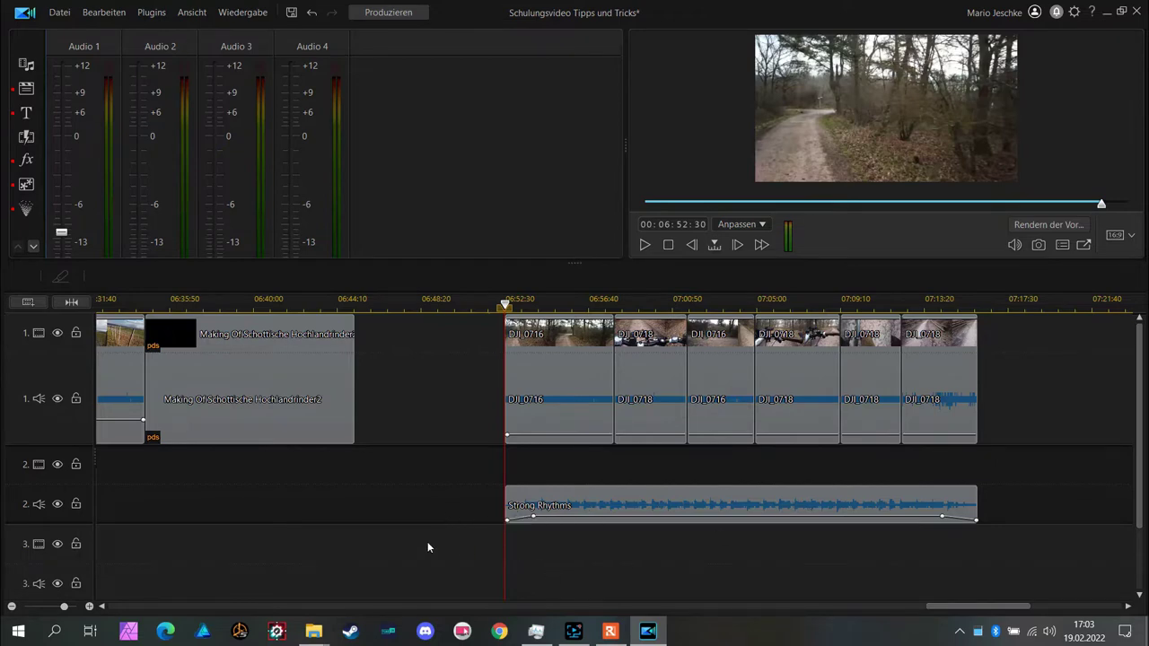
# Group the six DJI clips on track 1 together with the Strong Rhythms music clip on track 2.
pyautogui.moveTo(427, 542); pyautogui.dragTo(1023, 350)
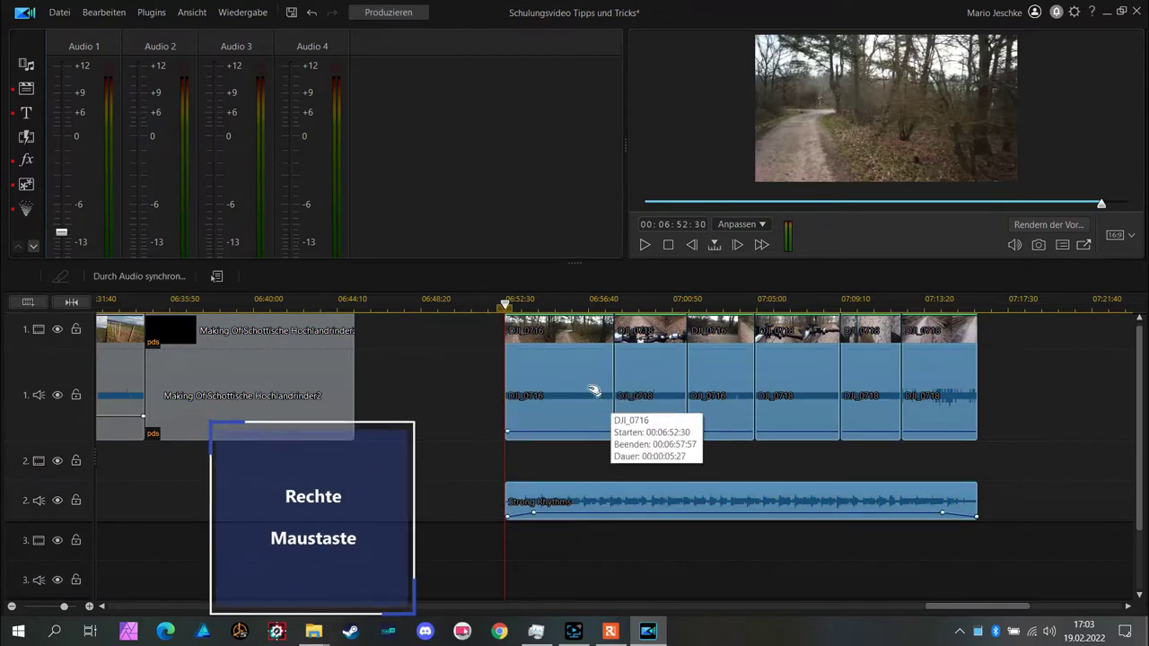
pyautogui.rightClick(562, 370)
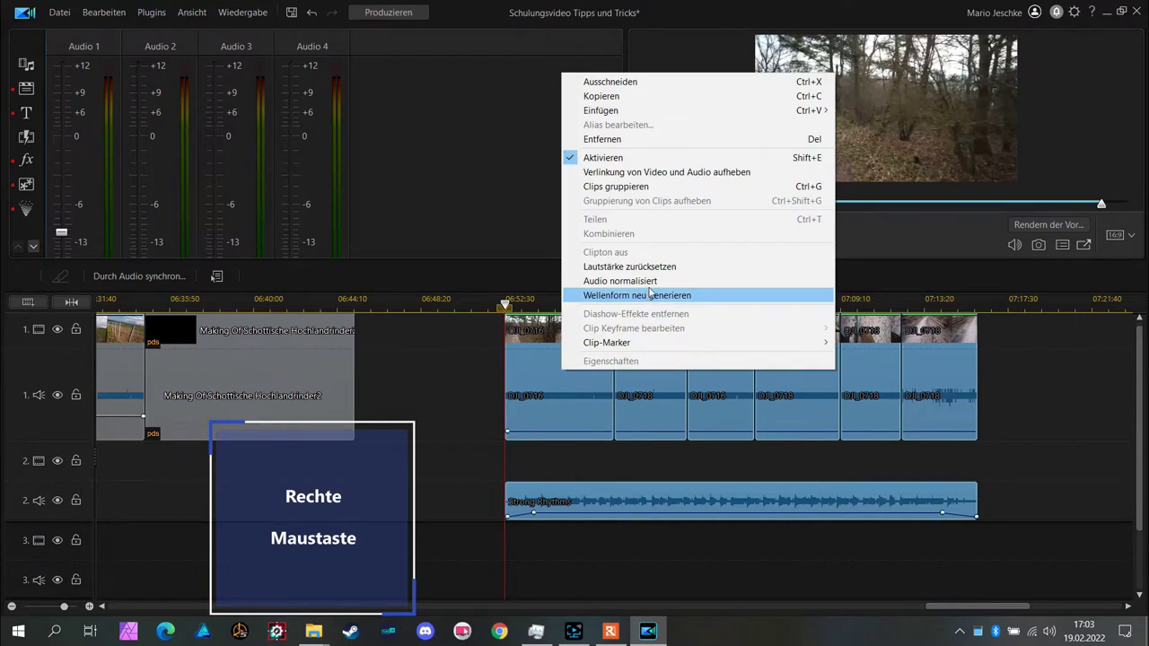
pyautogui.click(676, 187)
pyautogui.click(1039, 384)
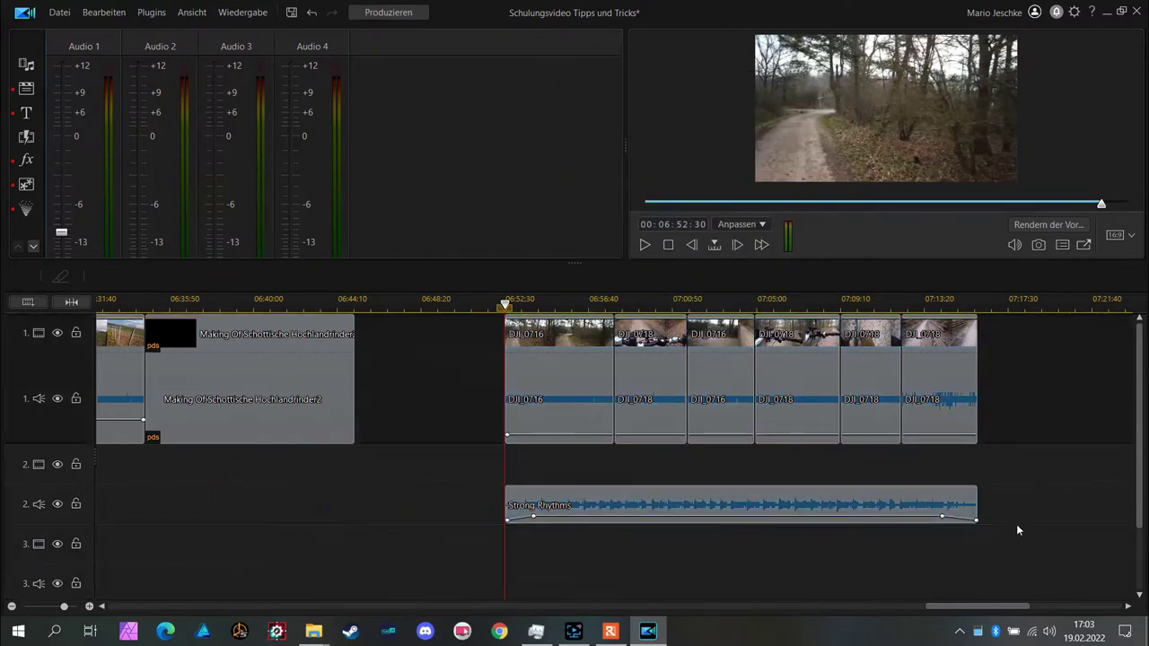
# Shift the grouped clips back and forth along the timeline, leaving the block starting at 00:06:54:15.
pyautogui.click(600, 399)
pyautogui.moveTo(585, 380); pyautogui.dragTo(557, 435)
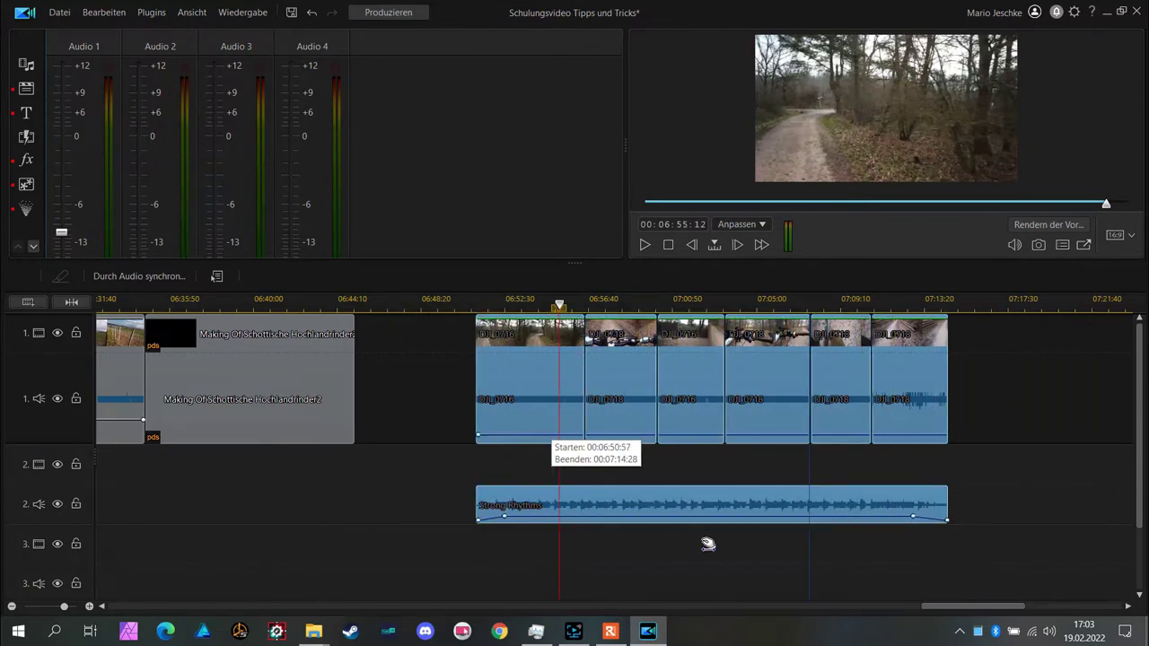
pyautogui.moveTo(533, 380); pyautogui.dragTo(598, 386)
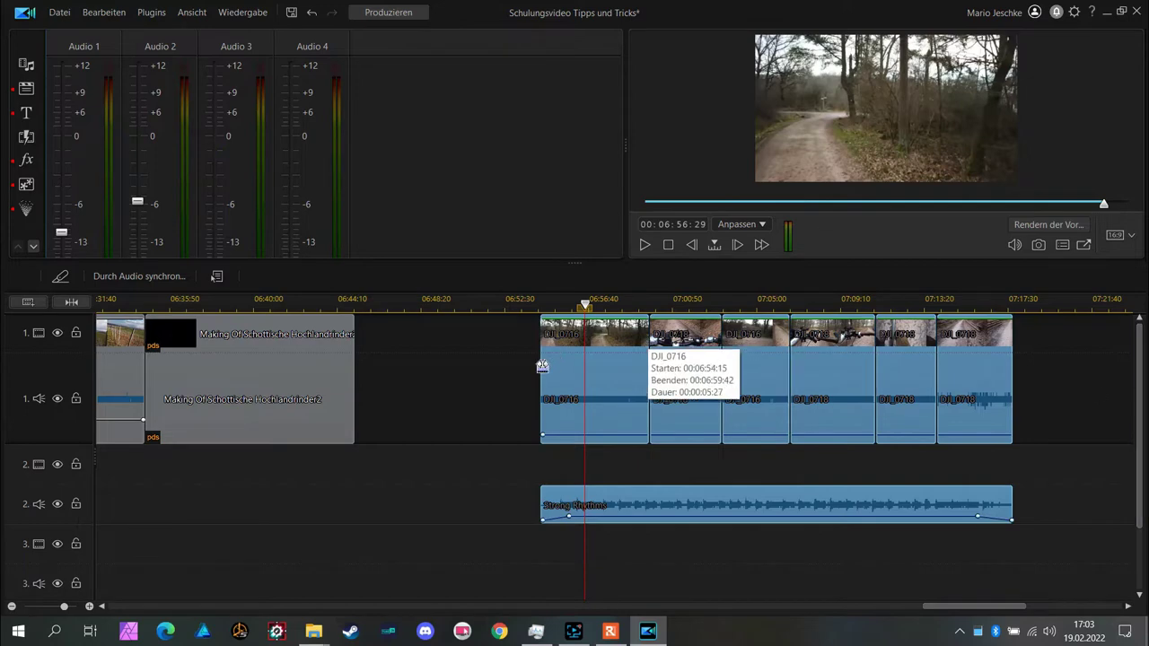
# Trim the start of the grouped clips to 00:06:59:25 and undo the trim.
pyautogui.moveTo(540, 365); pyautogui.dragTo(645, 368)
pyautogui.moveTo(670, 483); pyautogui.dragTo(672, 486)
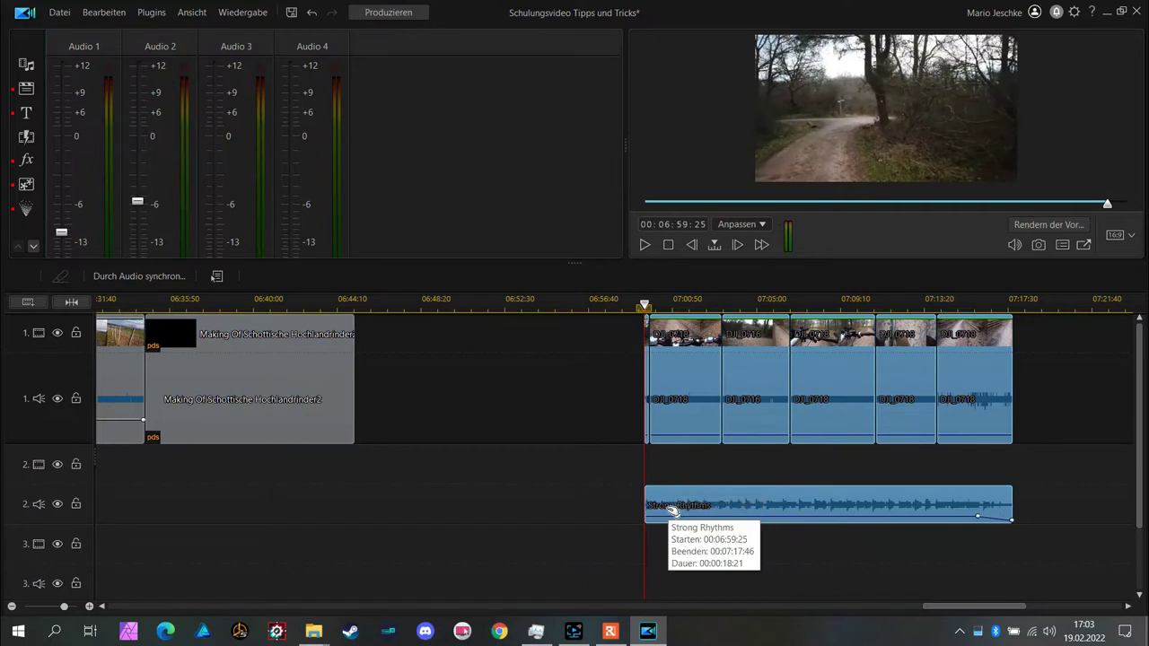
pyautogui.hotkey('ctrl', 'z')
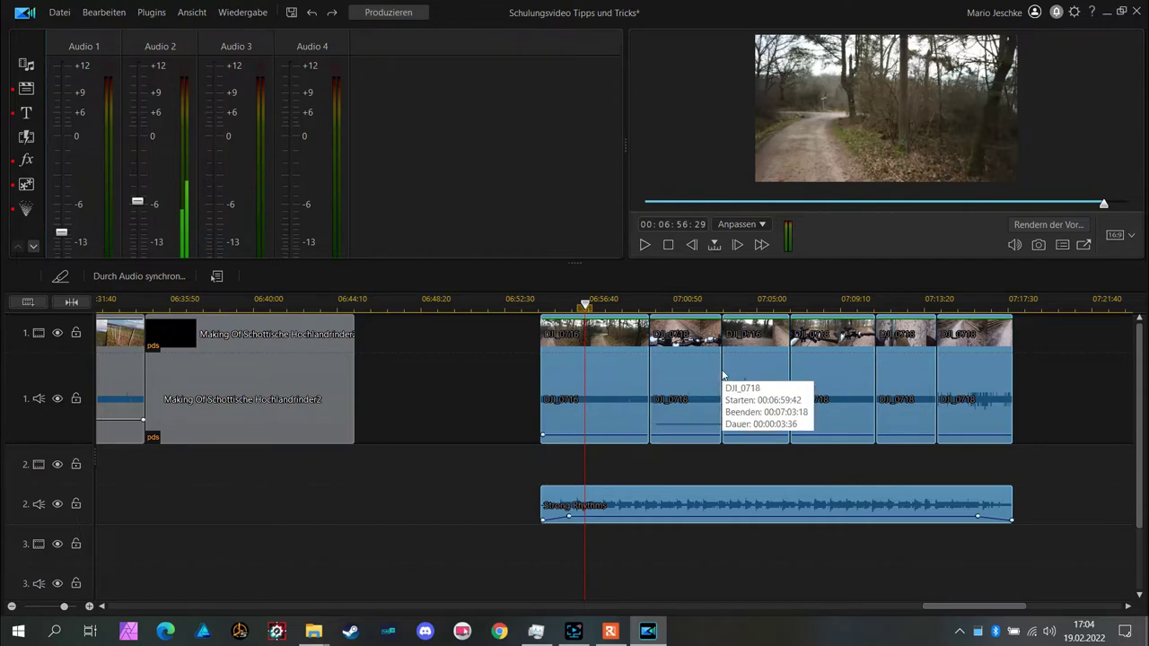
# Move the grouped clips to start at 00:06:52:50 and ungroup them.
pyautogui.moveTo(725, 371); pyautogui.dragTo(697, 372)
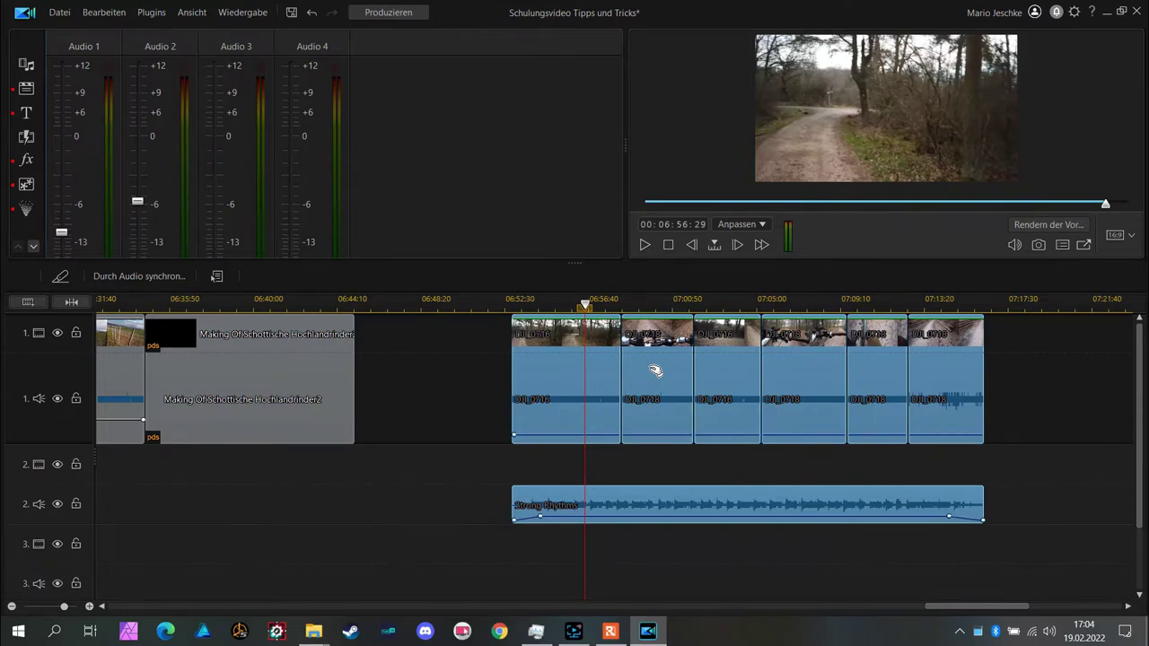
pyautogui.rightClick(655, 369)
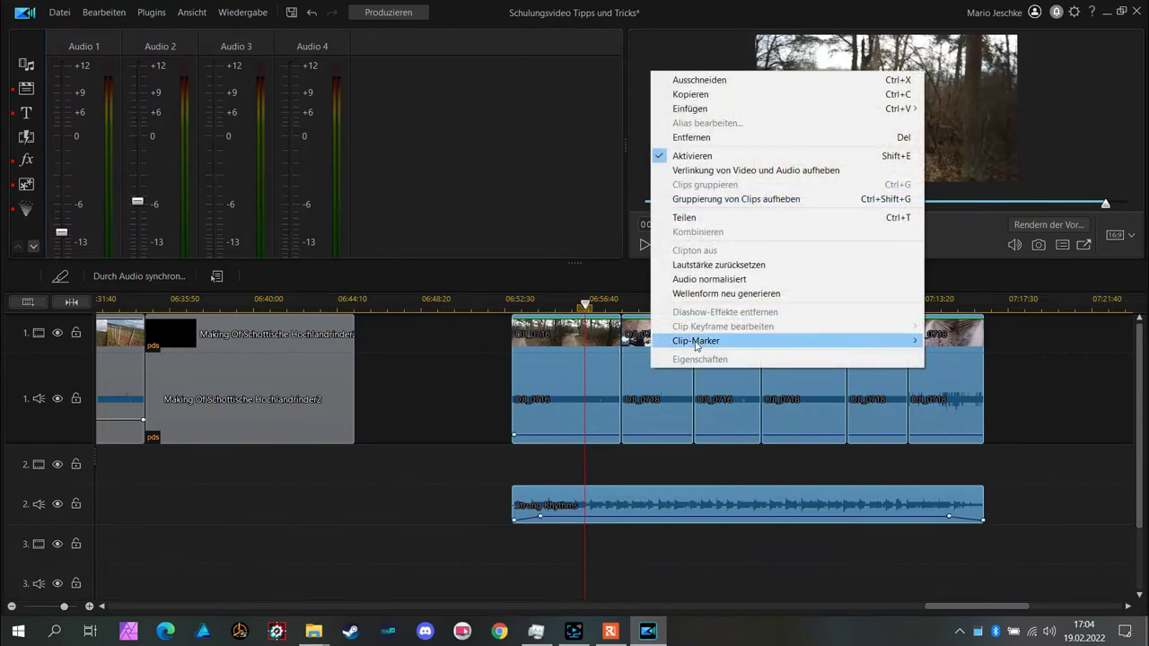
pyautogui.click(732, 199)
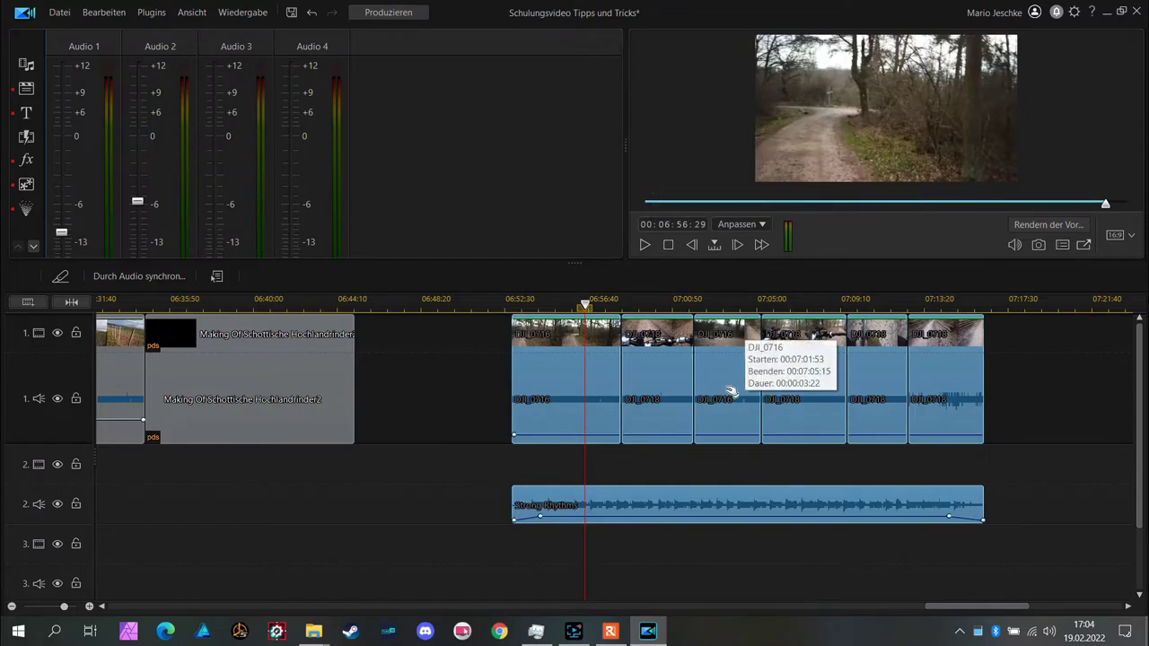
# Remove the second bike clip (DJI_0718) on track 1 with the gap filled, and undo the removal.
pyautogui.click(664, 366)
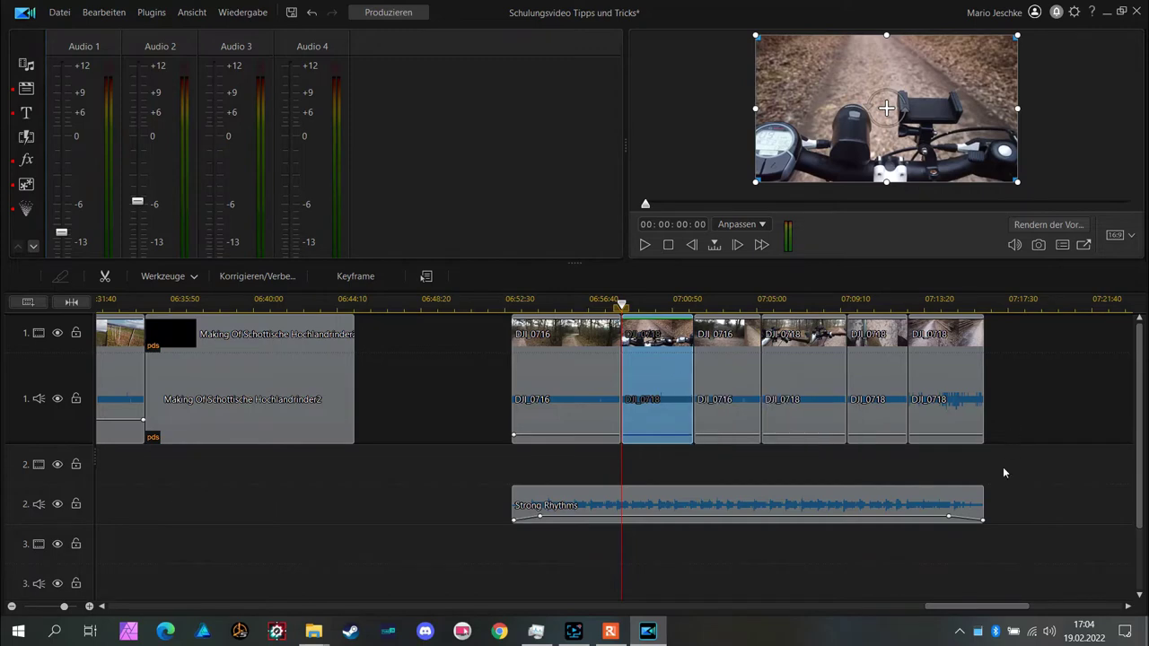
pyautogui.rightClick(654, 375)
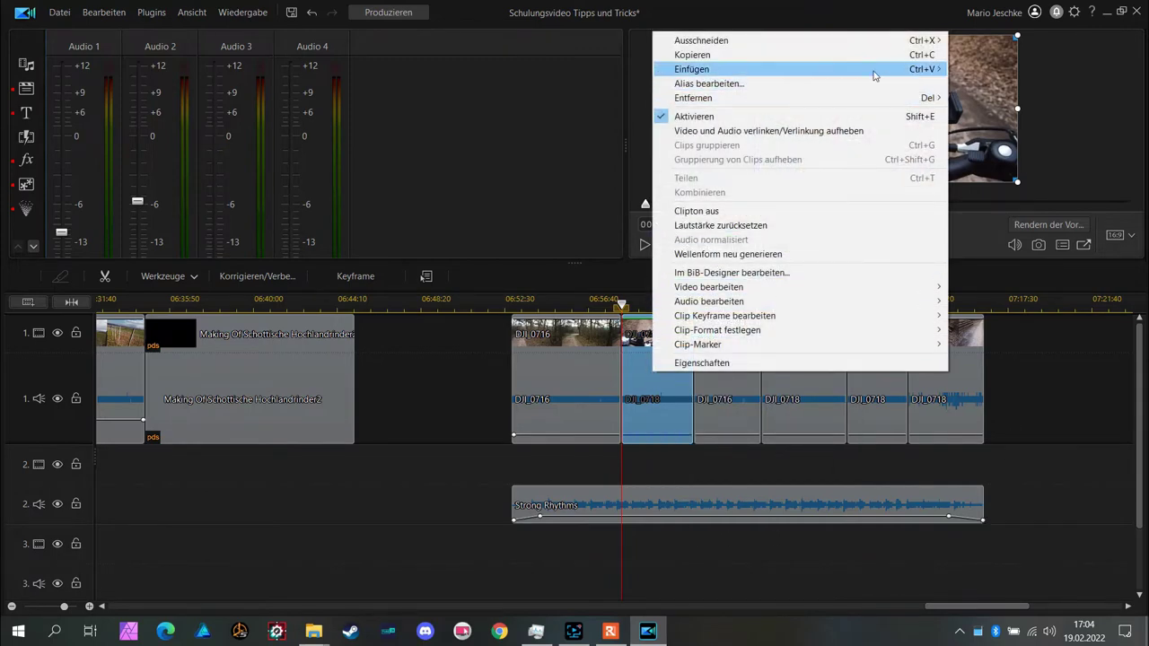
pyautogui.moveTo(887, 98)
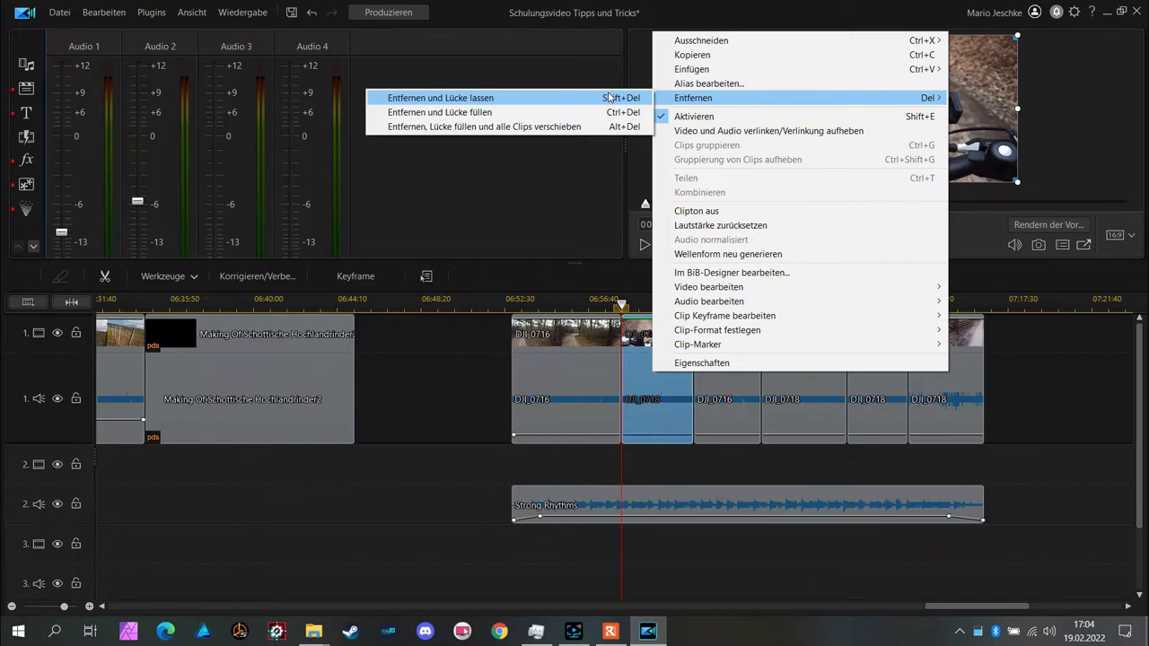
pyautogui.click(536, 117)
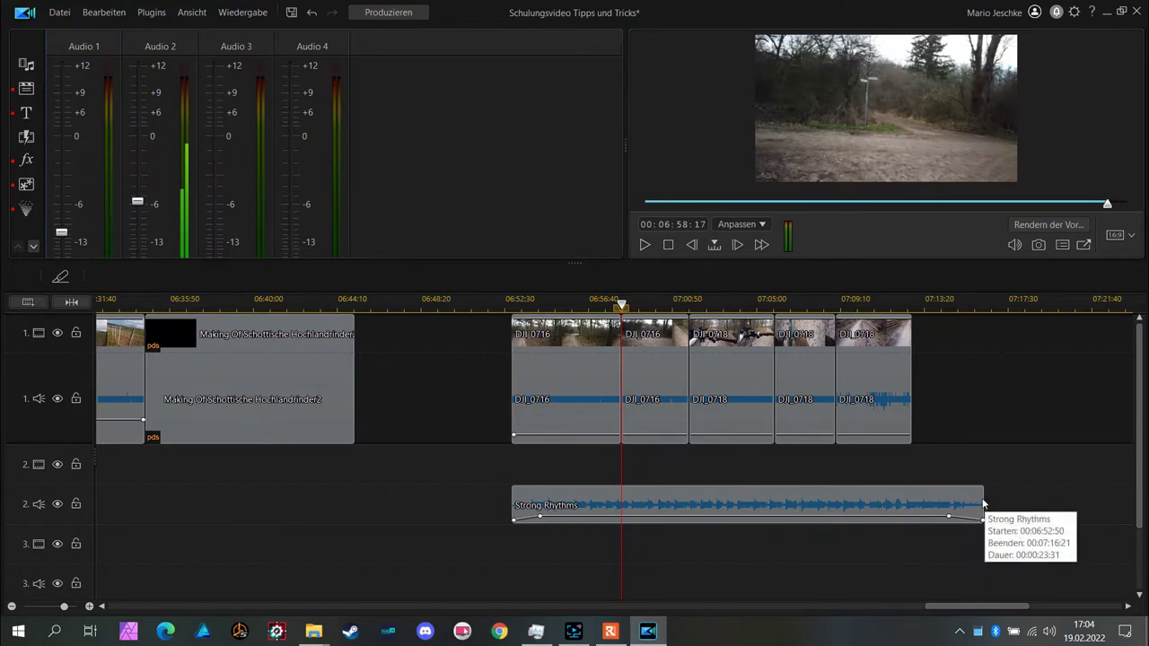
pyautogui.hotkey('ctrl', 'v')
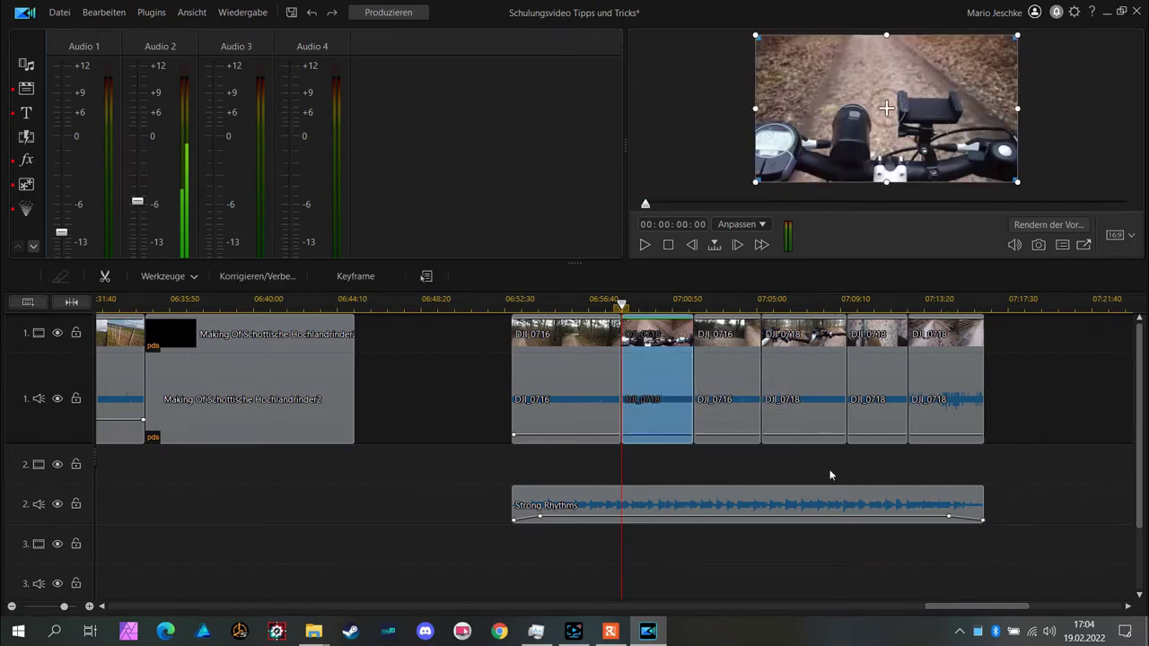
# Remove the second bike clip (DJI_0718) on track 1 and leave the gap.
pyautogui.rightClick(663, 391)
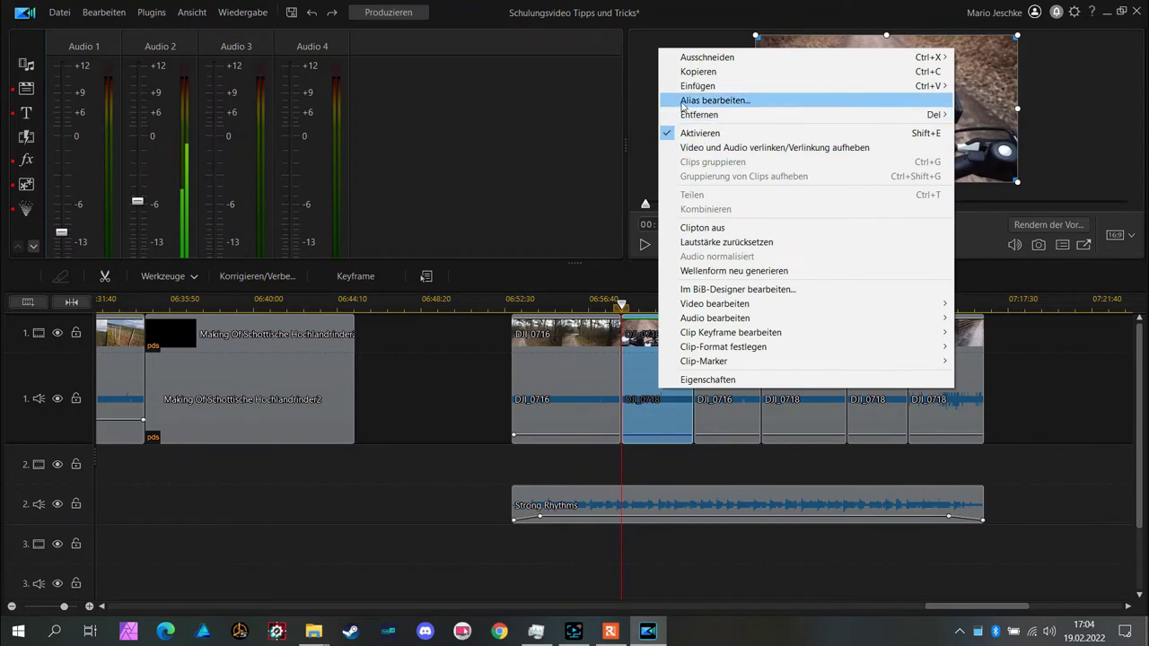
pyautogui.moveTo(729, 118)
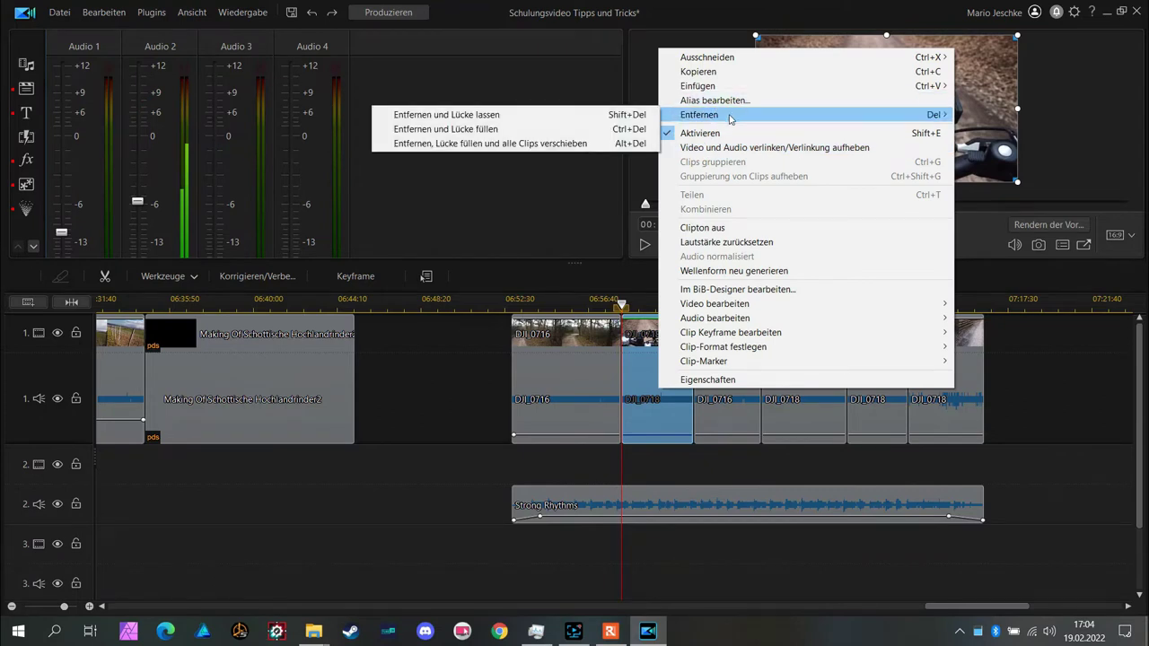
pyautogui.click(605, 117)
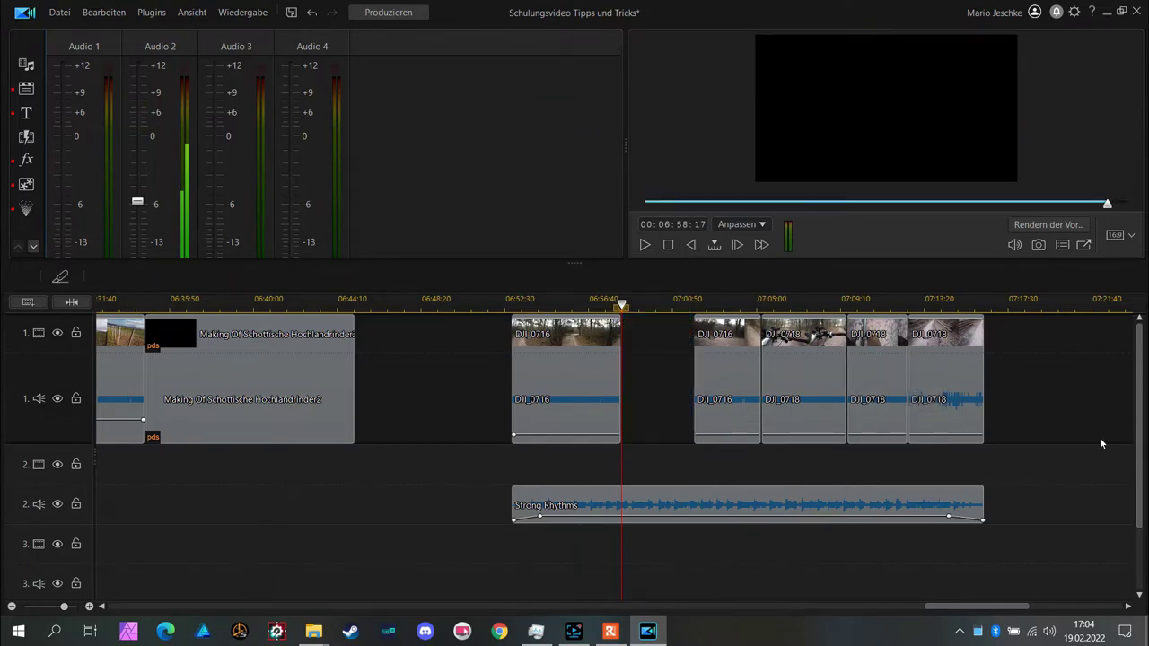
# Try placing the Making Of Schottische Hochlandrinder2 clip at the gap with Überschreiben, and again with Zum Einpassen trimmen.
pyautogui.moveTo(259, 339); pyautogui.dragTo(742, 415)
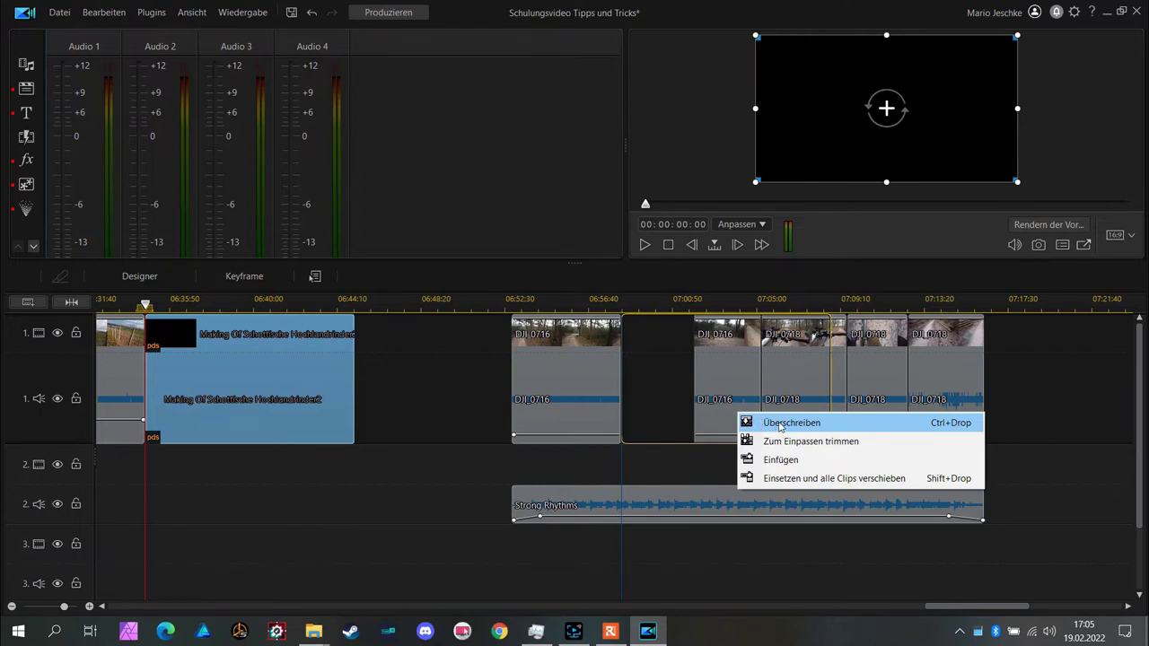
pyautogui.click(779, 425)
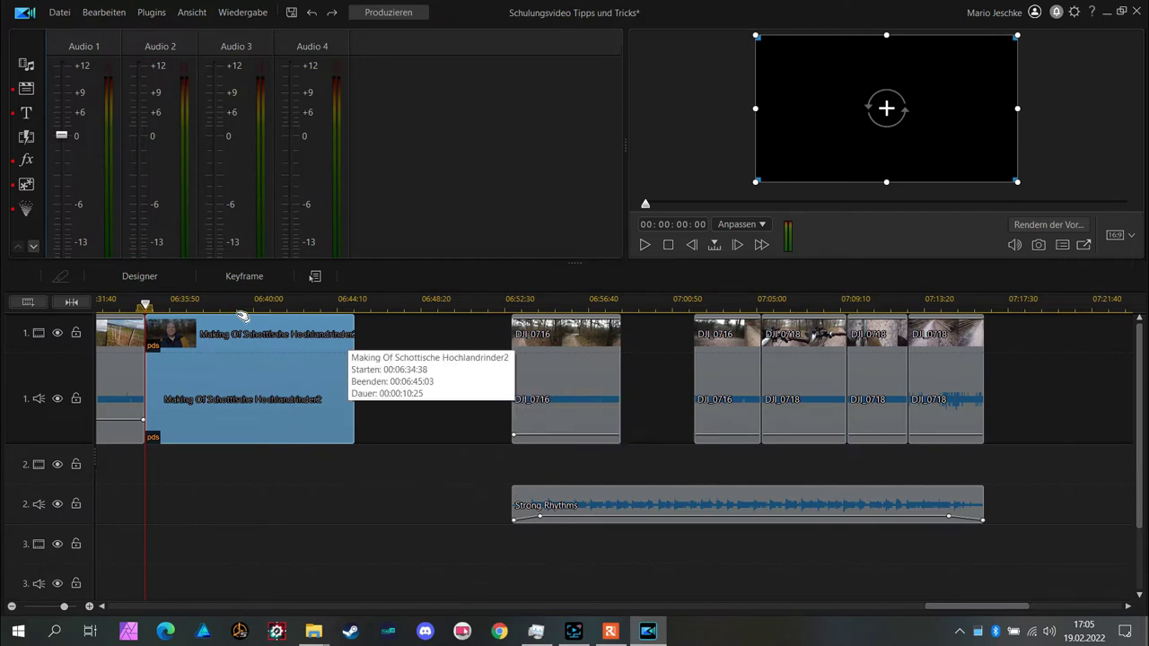
pyautogui.moveTo(242, 325); pyautogui.dragTo(704, 339)
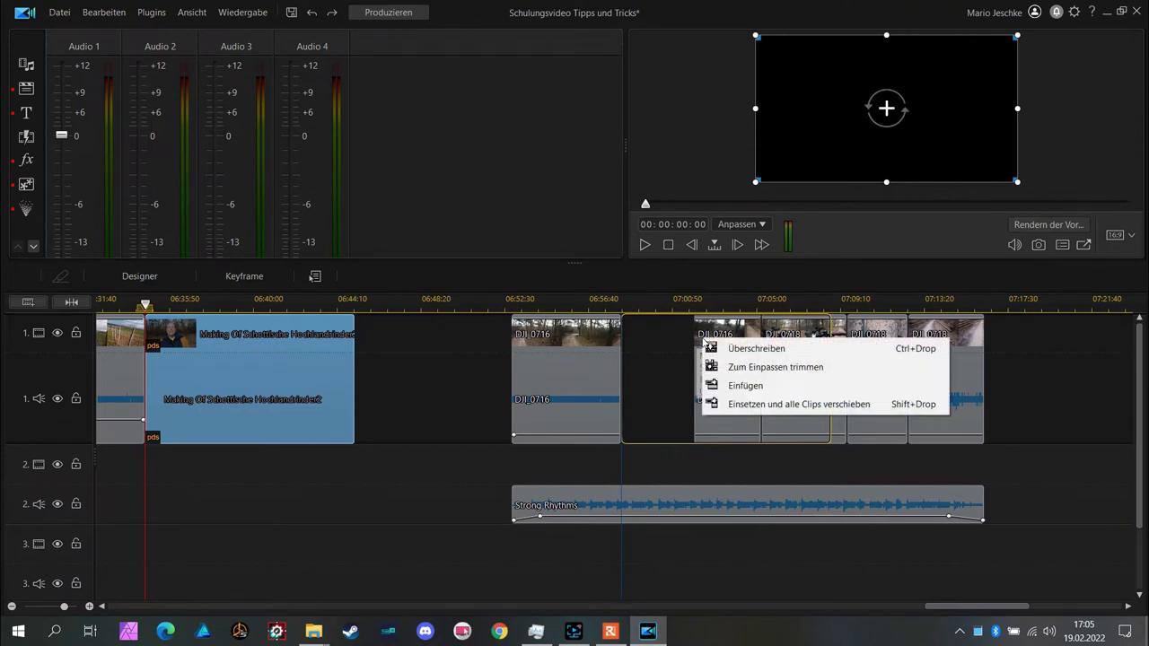
pyautogui.click(766, 368)
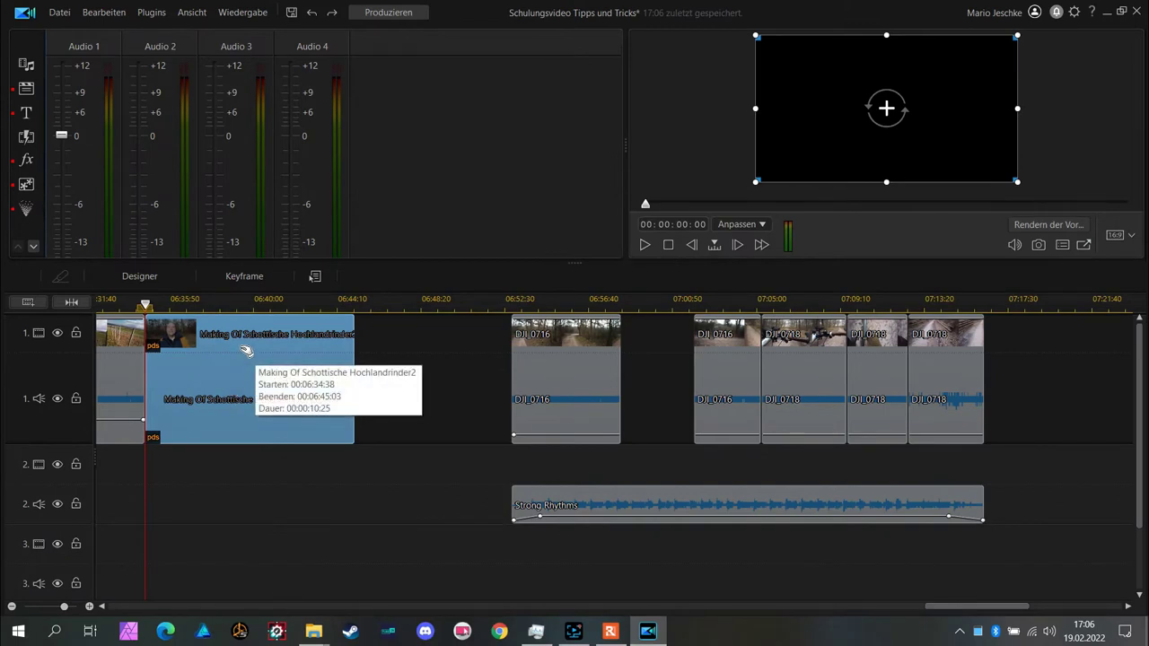
# Save the project and insert the Making Of Schottische Hochlandrinder2 clip at the gap using Einfügen.
pyautogui.click(291, 13)
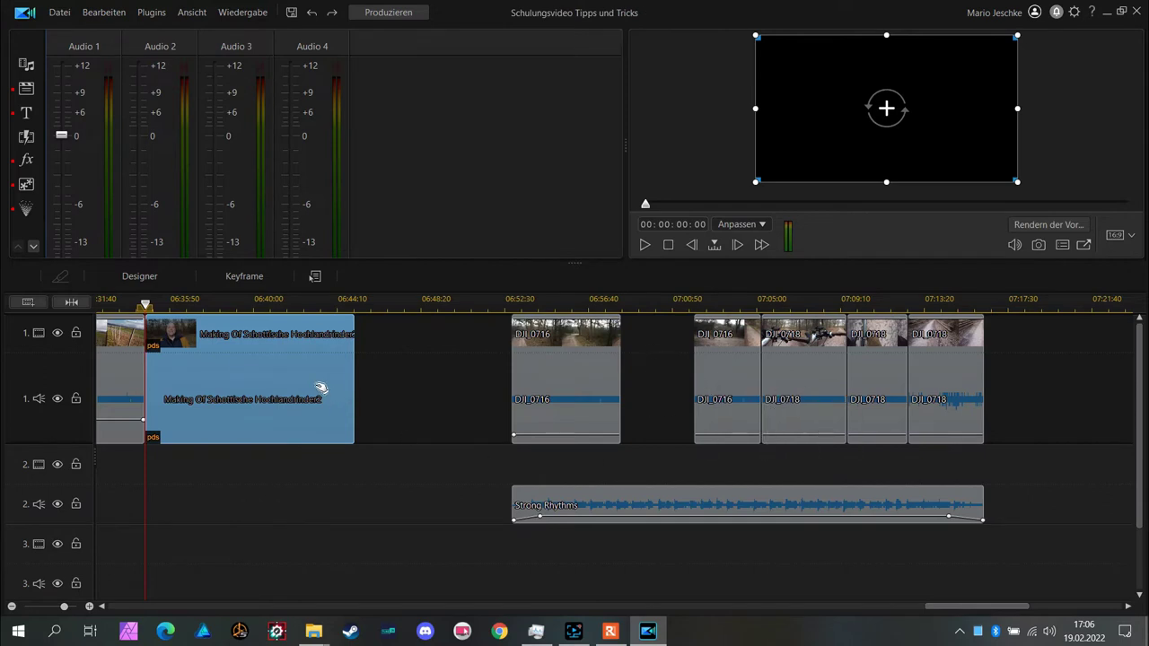
pyautogui.moveTo(280, 346); pyautogui.dragTo(752, 409)
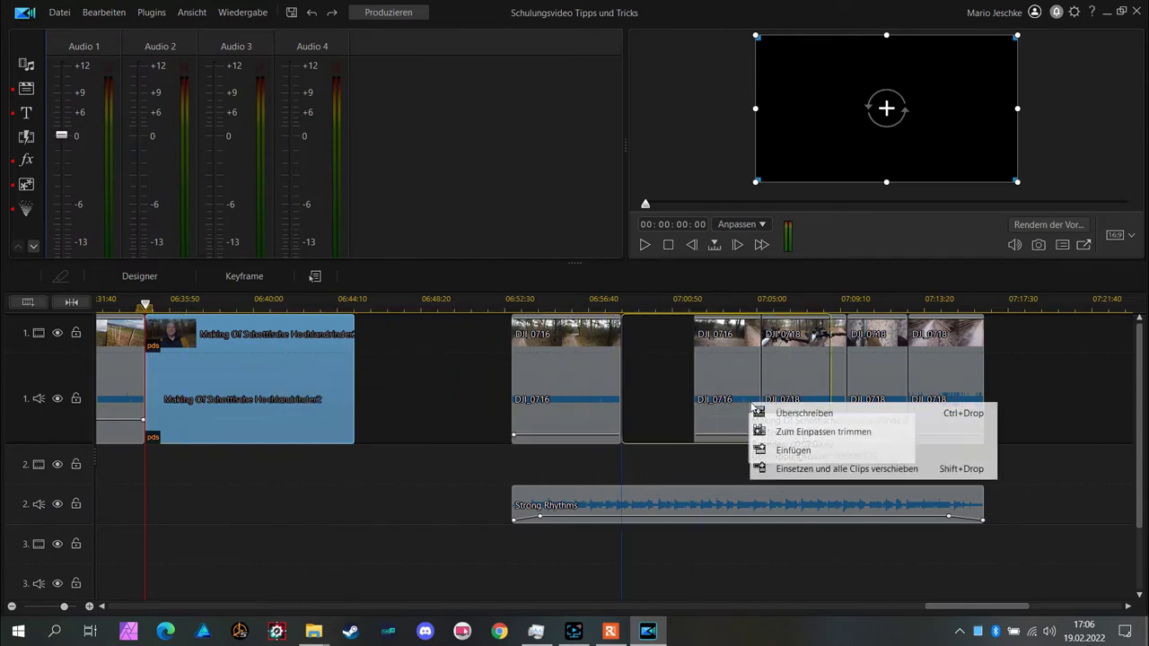
pyautogui.click(807, 451)
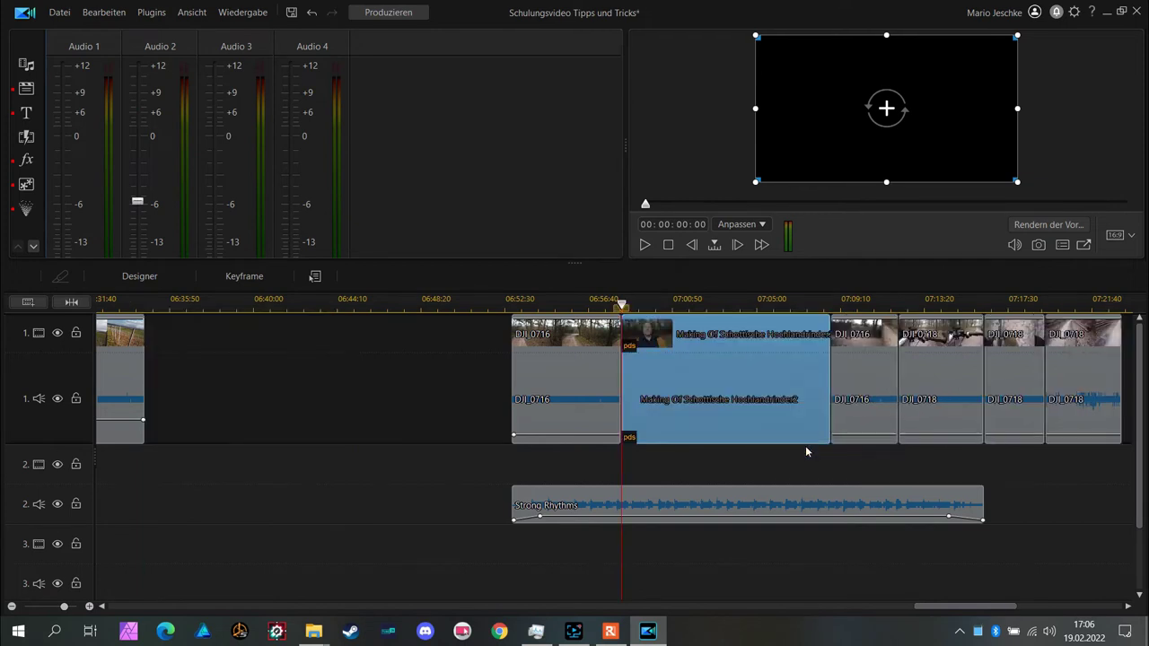
# Paste the copied DJI clips and Strong Rhythms music onto tracks 2 and 3 at 00:07:24:05.
pyautogui.moveTo(985, 607); pyautogui.dragTo(999, 607)
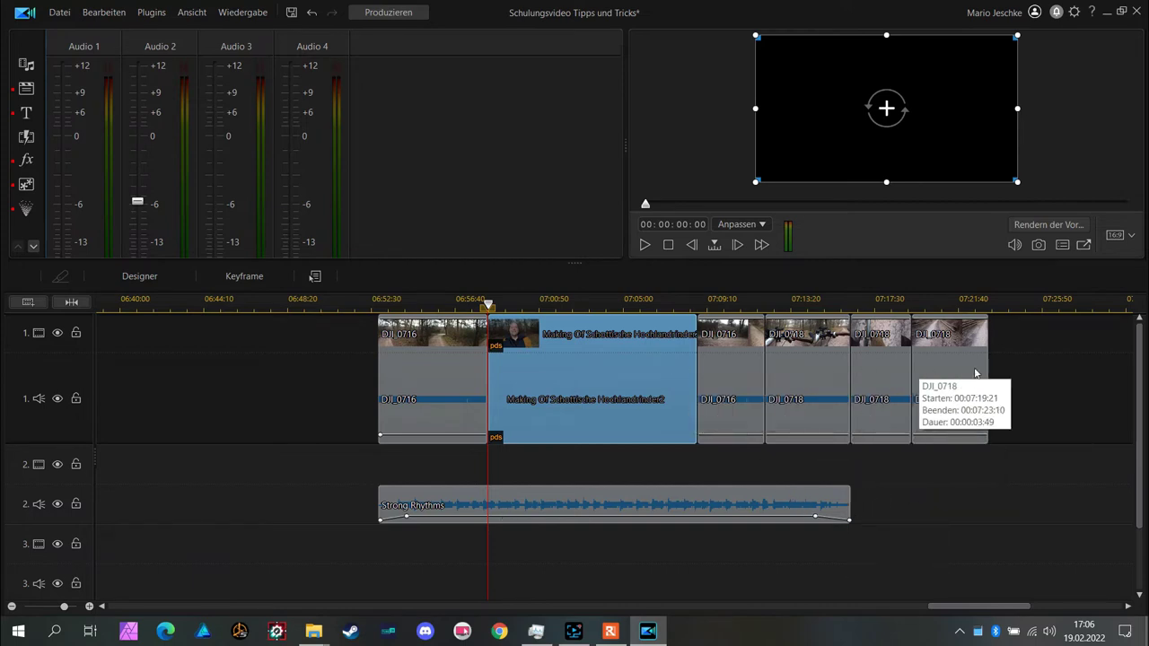
pyautogui.moveTo(1005, 607)
pyautogui.mouseDown()
pyautogui.moveTo(971, 607)
pyautogui.moveTo(1023, 607)
pyautogui.moveTo(824, 614)
pyautogui.moveTo(1051, 611)
pyautogui.moveTo(1014, 610)
pyautogui.mouseUp()
pyautogui.click(886, 306)
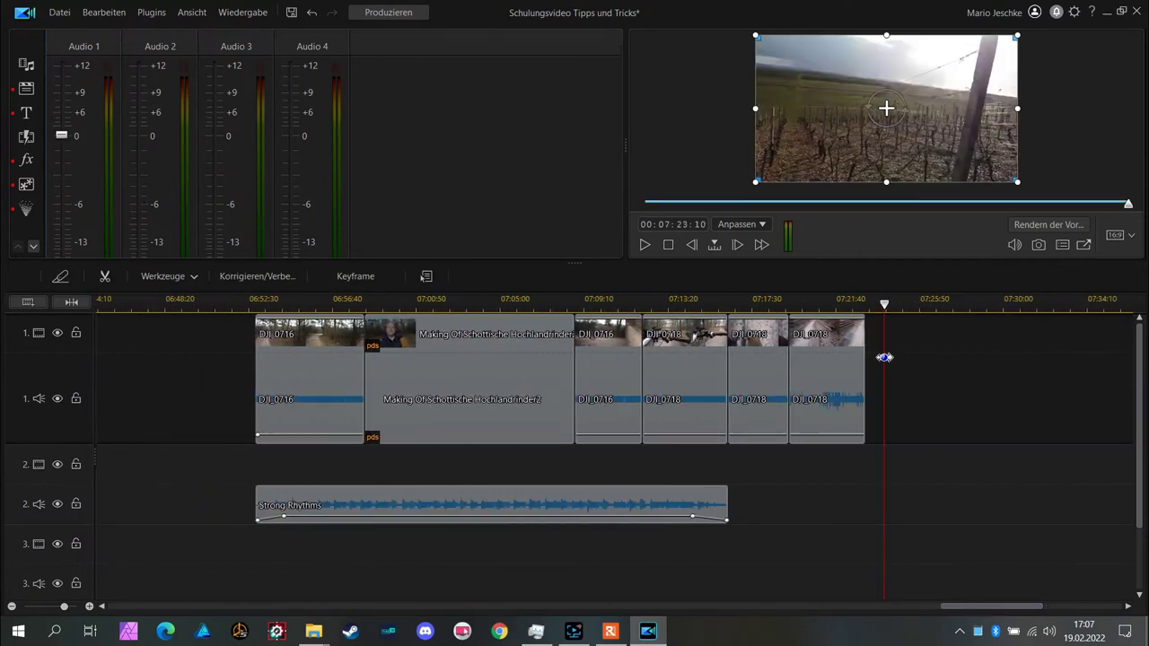
pyautogui.rightClick(884, 469)
pyautogui.click(925, 244)
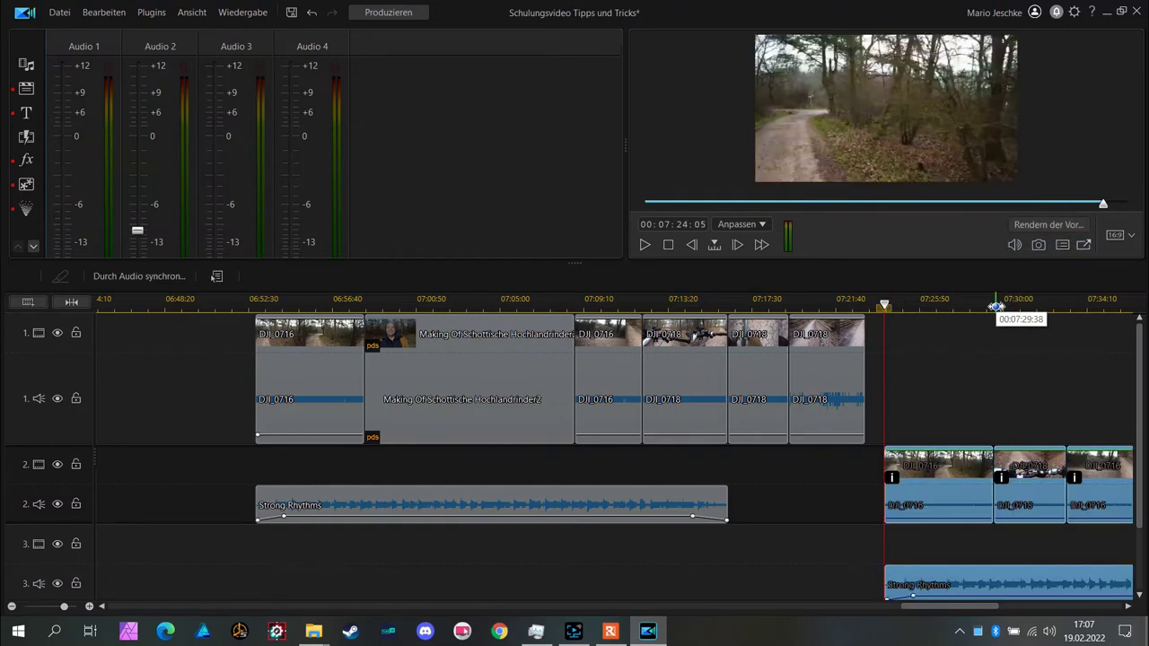
# Move the Making Of Schottische Hochlandrinder2 clip back out of the bike sequence to start at 00:06:37:43.
pyautogui.scroll(-3, 994, 306)
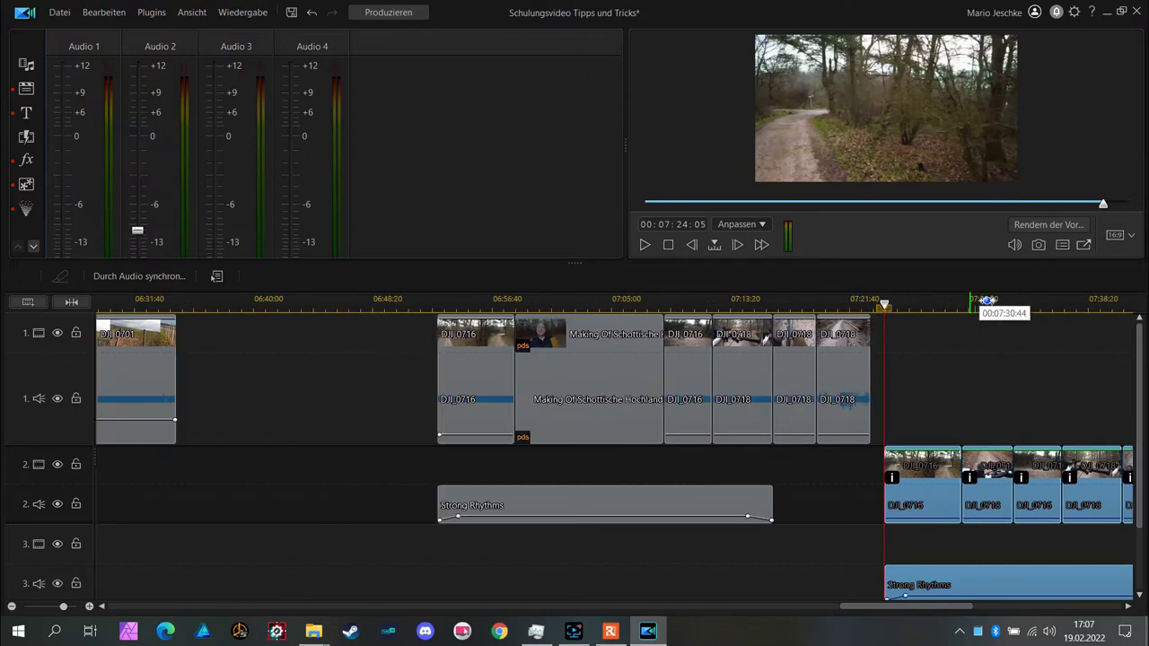
pyautogui.scroll(-2, 987, 301)
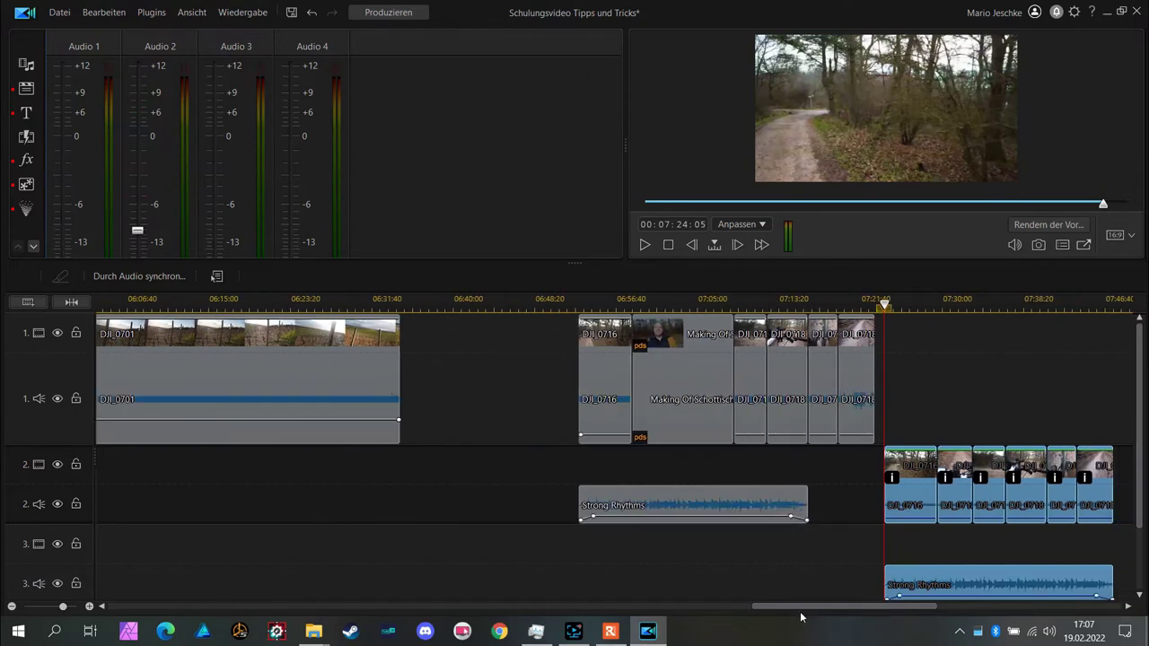
pyautogui.moveTo(800, 609); pyautogui.dragTo(843, 607)
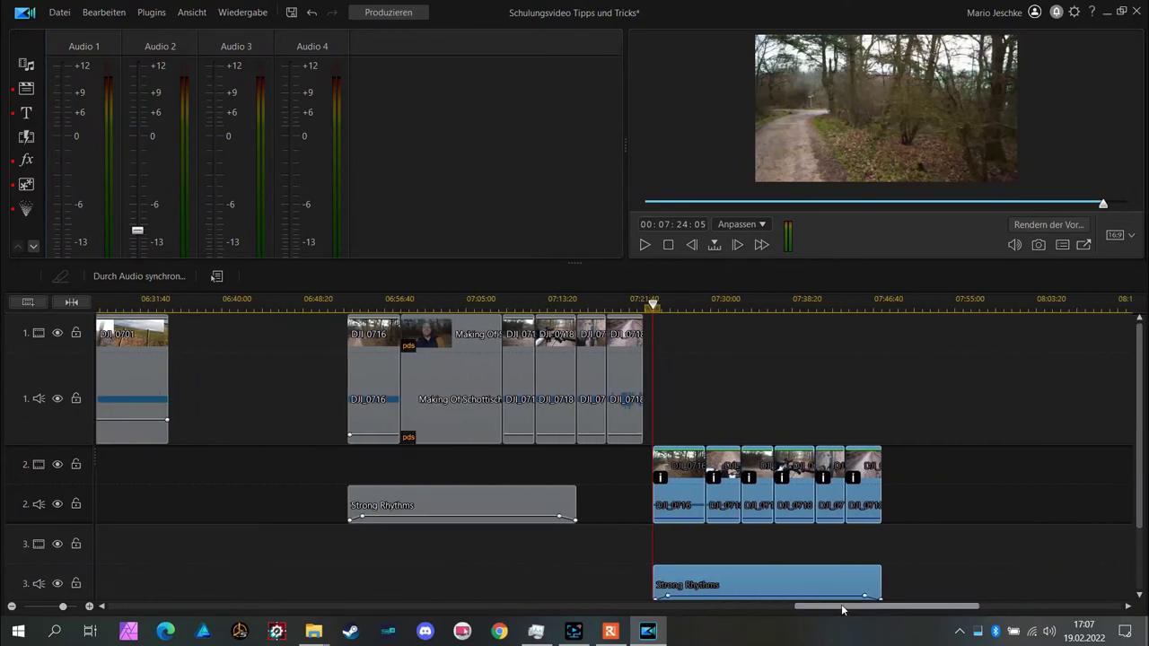
pyautogui.click(482, 386)
pyautogui.moveTo(482, 386); pyautogui.dragTo(270, 377)
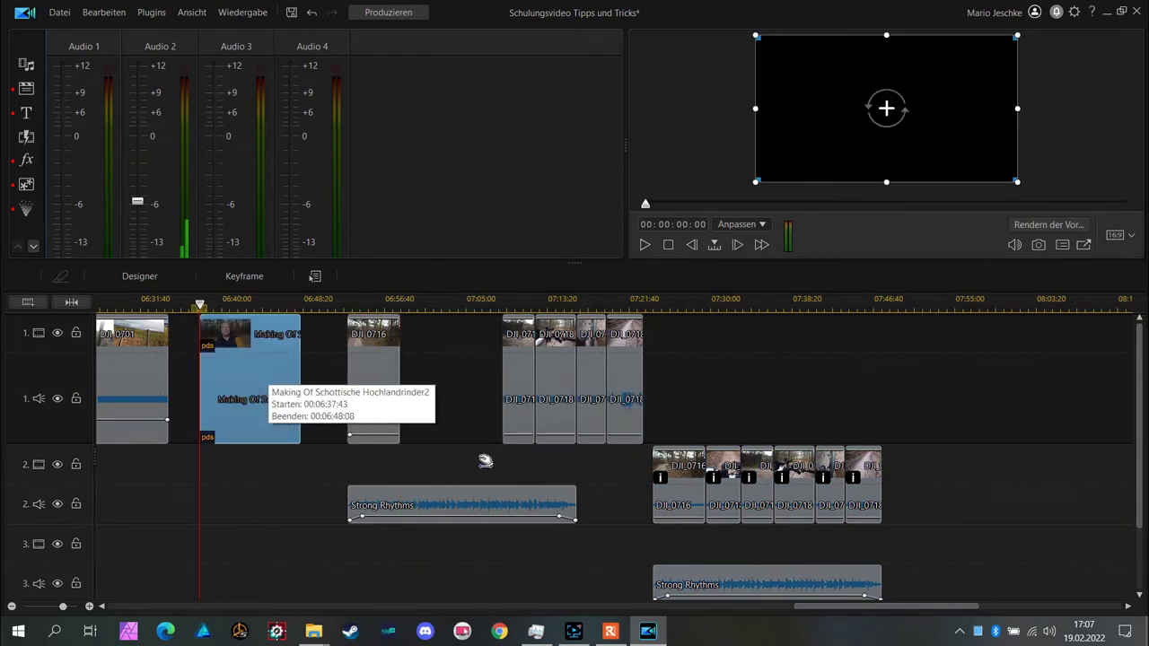
# Move the last four DJI clips on track 1 earlier to start at 00:07:01:53.
pyautogui.moveTo(506, 458); pyautogui.dragTo(654, 423)
pyautogui.moveTo(636, 385)
pyautogui.mouseDown()
pyautogui.moveTo(579, 382)
pyautogui.moveTo(635, 384)
pyautogui.mouseUp()
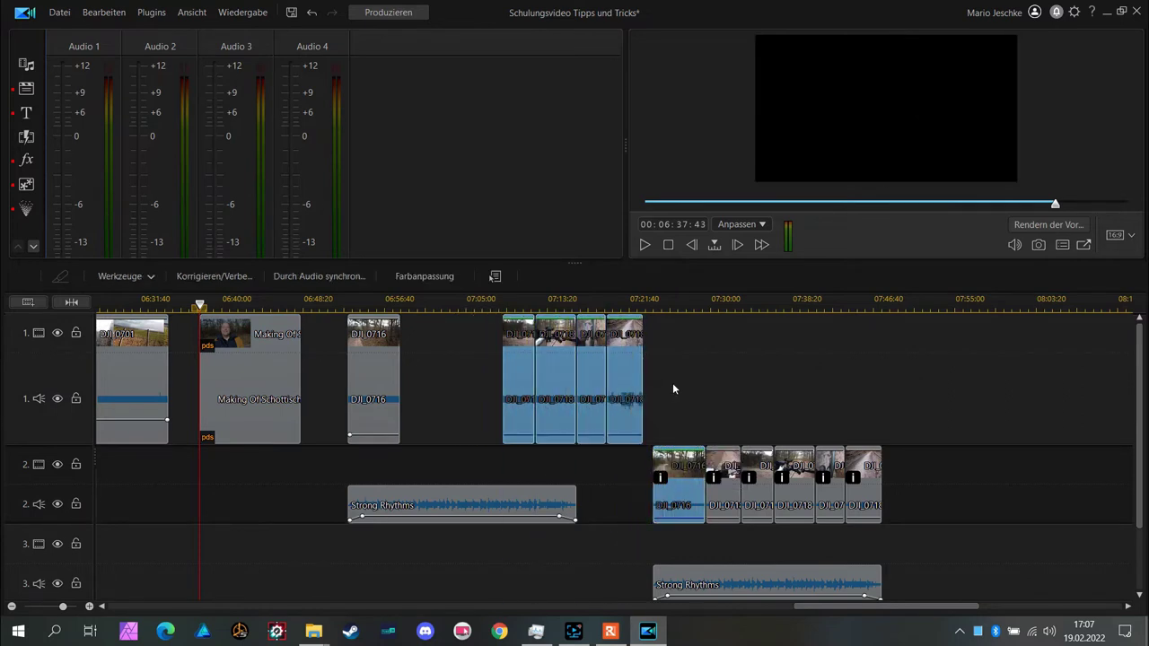
pyautogui.click(673, 382)
pyautogui.moveTo(496, 458); pyautogui.dragTo(568, 386)
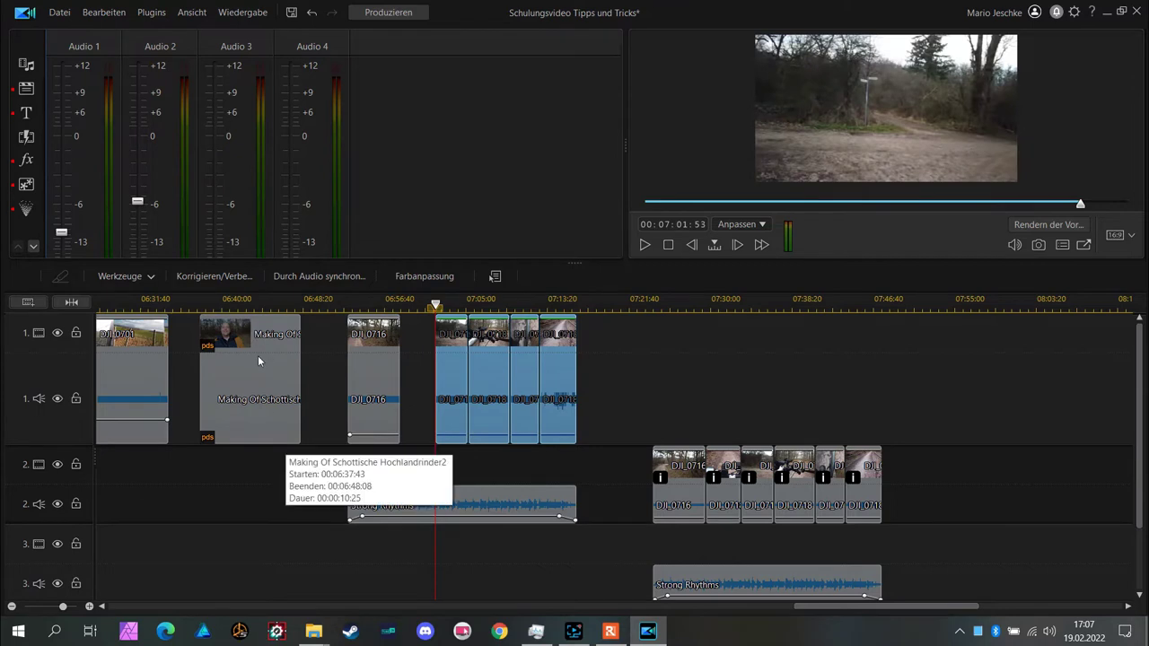
# Insert the Making Of Schottische Hochlandrinder2 clip directly after DJI_0716 at 00:06:58:17 using Einsetzen und alle Clips verschieben.
pyautogui.moveTo(258, 355); pyautogui.dragTo(447, 371)
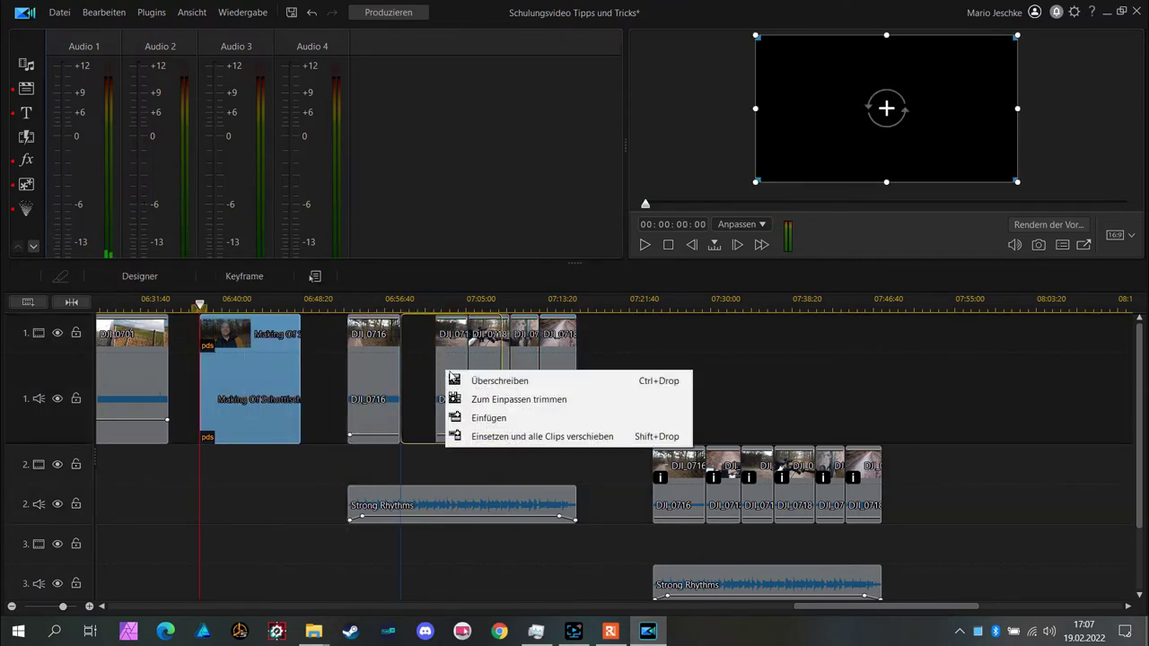
pyautogui.click(525, 439)
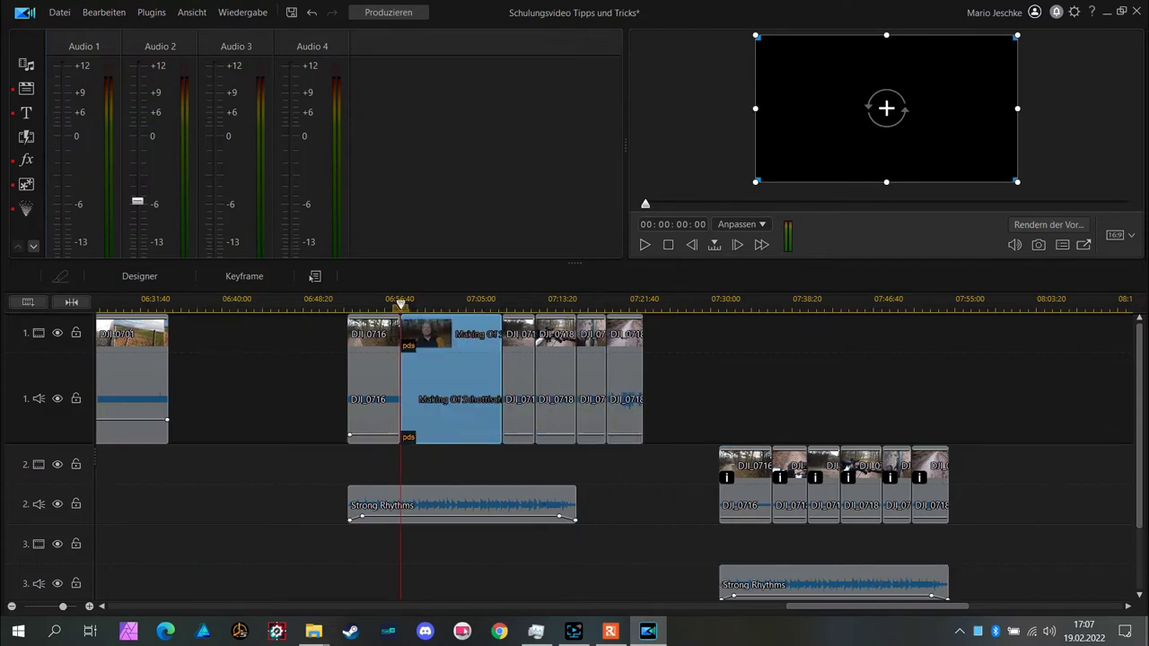
# Examine the positions of the copied DJI clips on track 2 and the Strong Rhythms music on audio track 3.
pyautogui.moveTo(694, 434); pyautogui.dragTo(1019, 614)
pyautogui.moveTo(1138, 488)
pyautogui.mouseDown()
pyautogui.moveTo(1140, 499)
pyautogui.moveTo(1141, 486)
pyautogui.mouseUp()
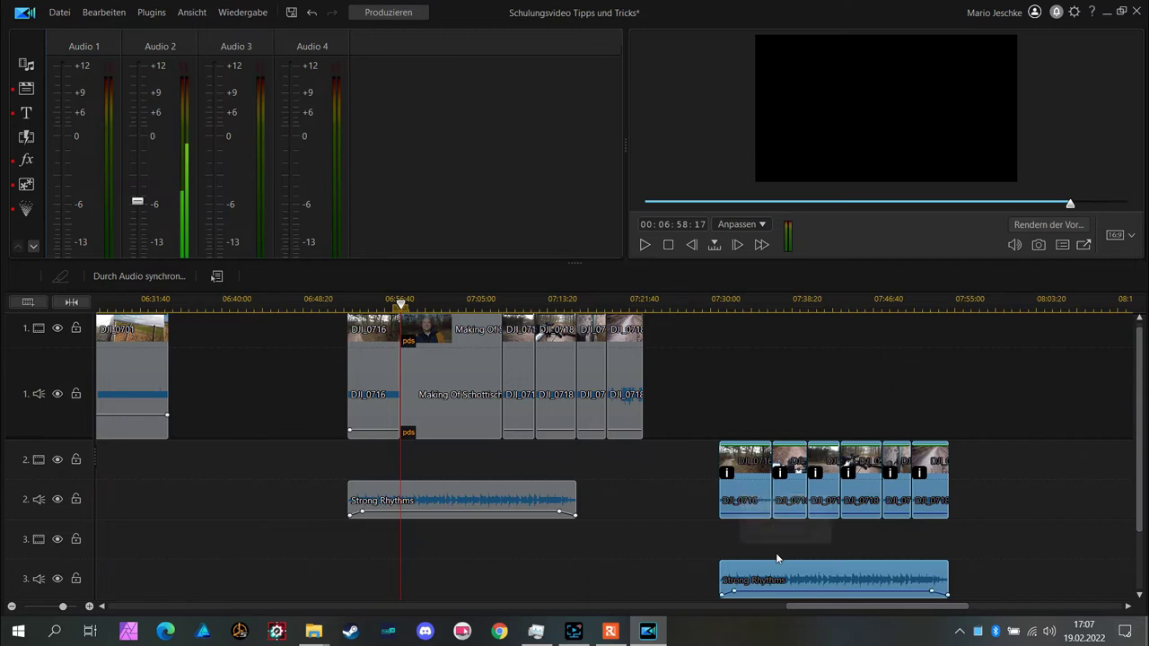
pyautogui.click(790, 501)
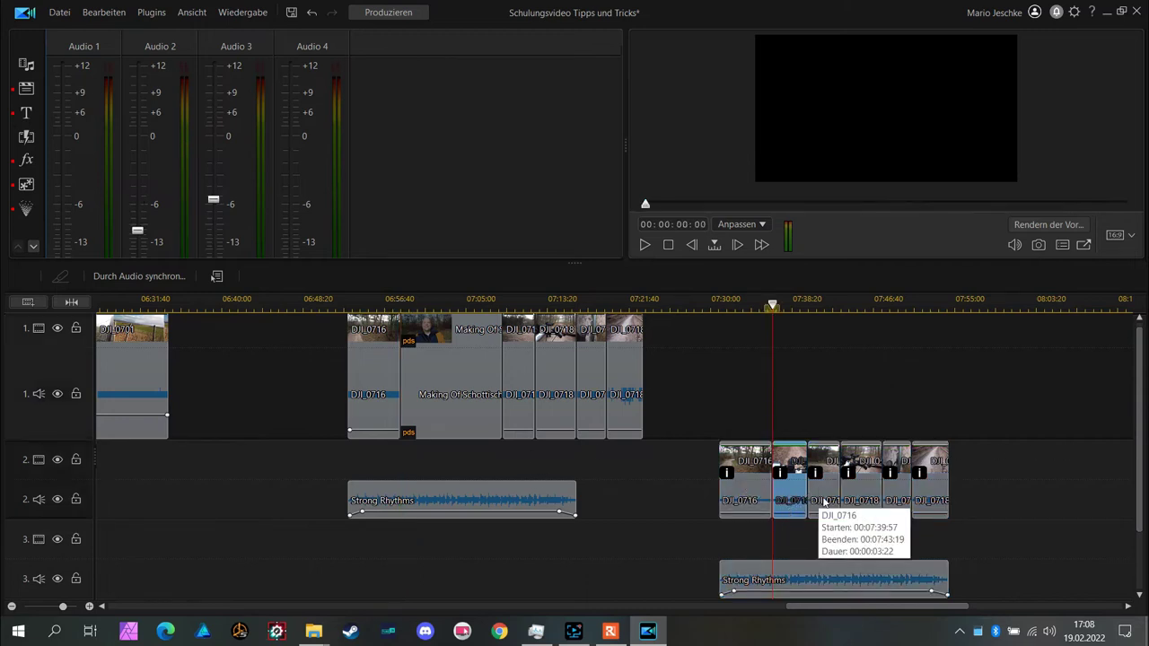
pyautogui.click(826, 503)
pyautogui.click(859, 504)
pyautogui.click(897, 499)
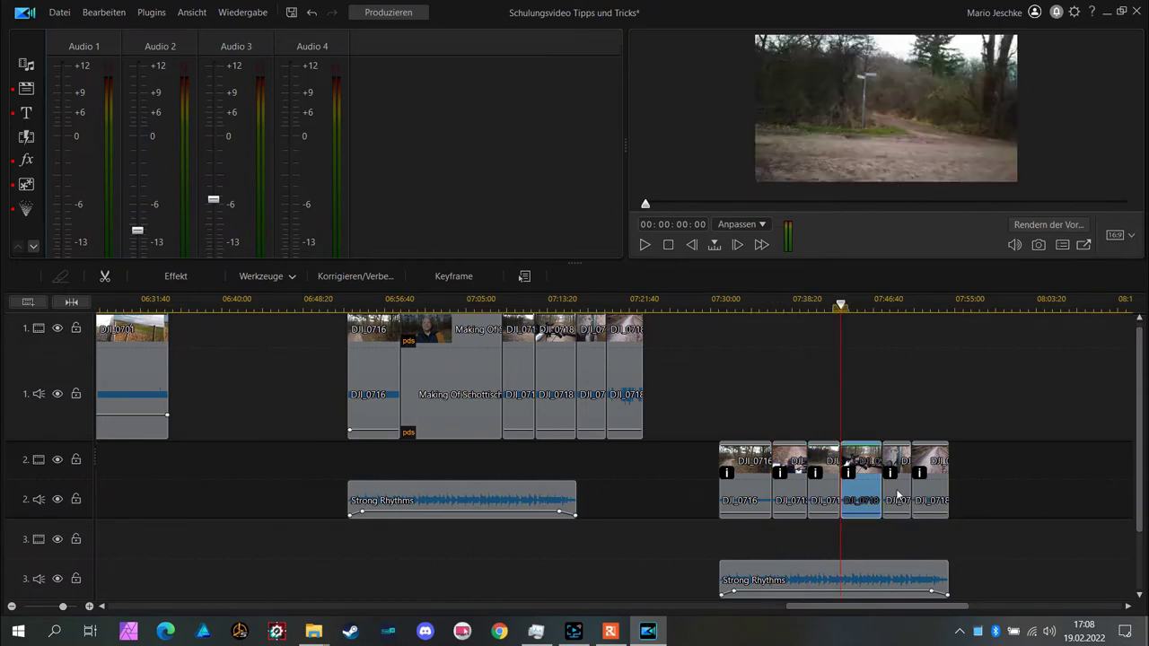
pyautogui.click(942, 499)
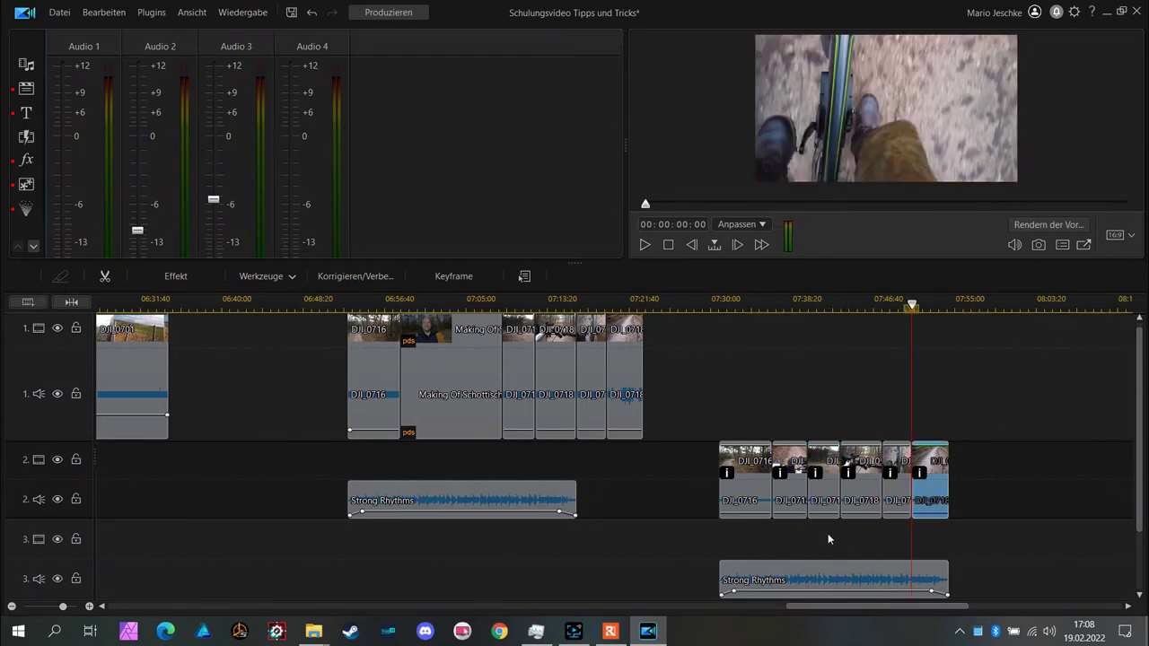
pyautogui.click(822, 579)
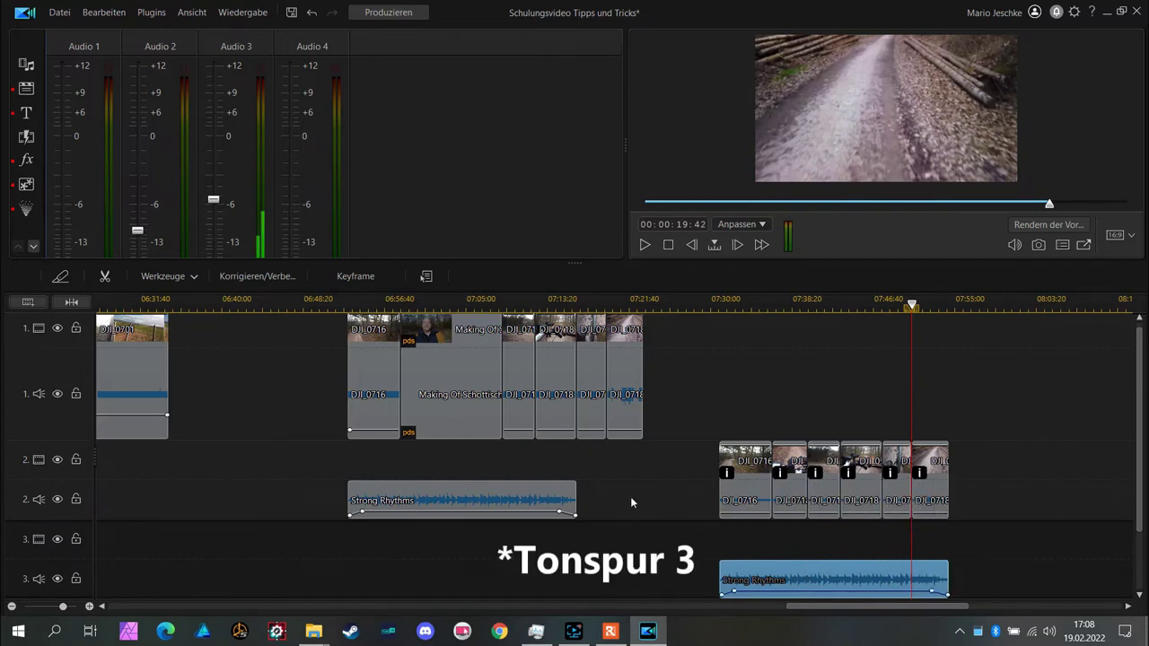
# Cut the Making Of Schottische Hochlandrinder2 clip from track 1 using Ausschneiden und Lücke lassen.
pyautogui.click(458, 355)
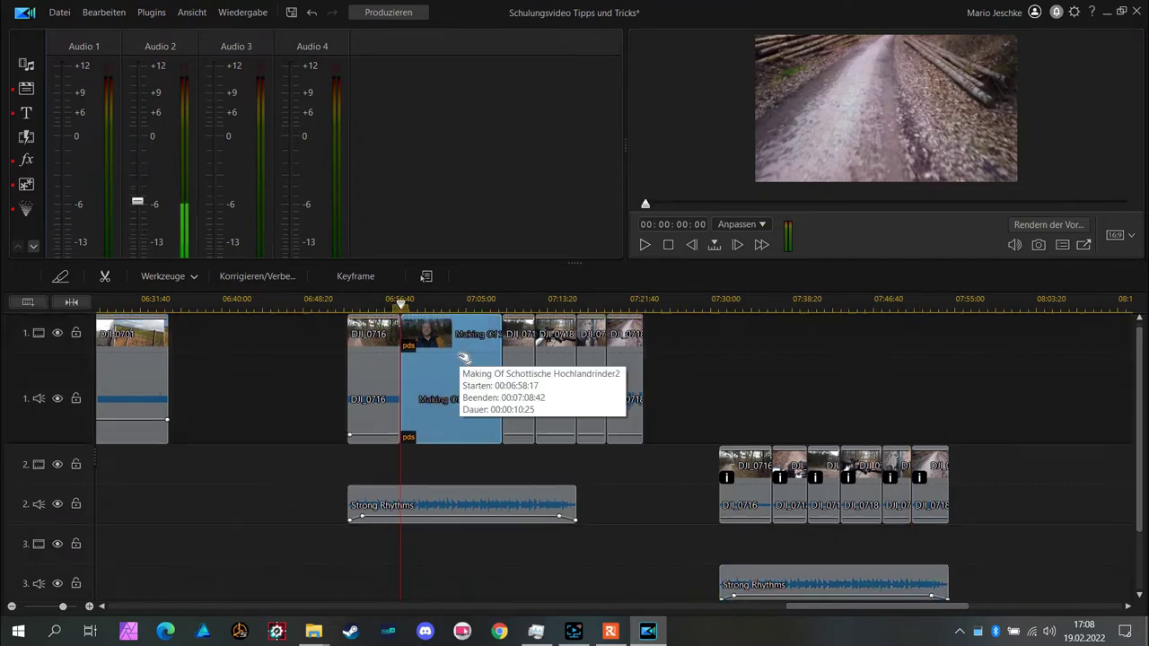
pyautogui.rightClick(460, 359)
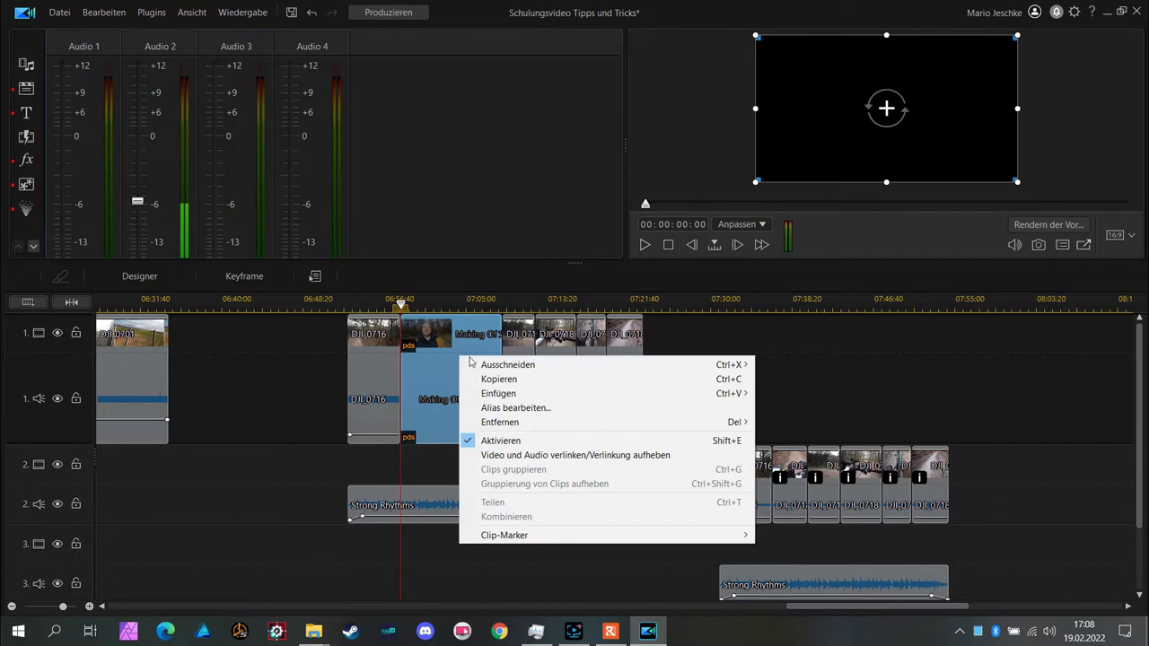
pyautogui.moveTo(501, 368)
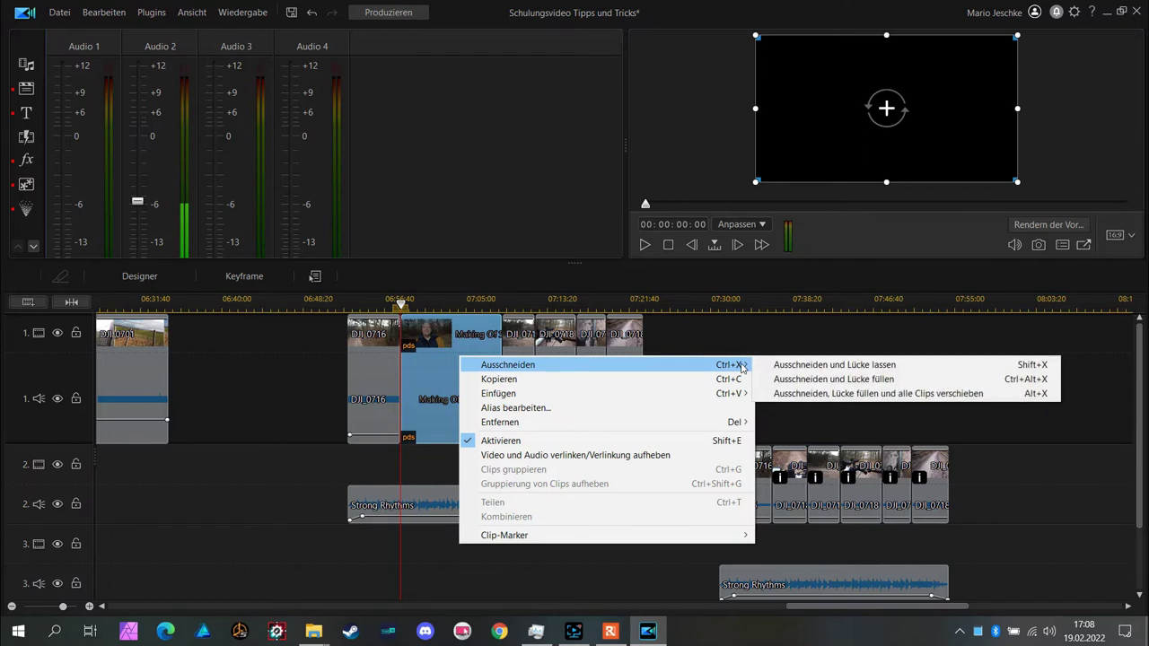
pyautogui.click(817, 366)
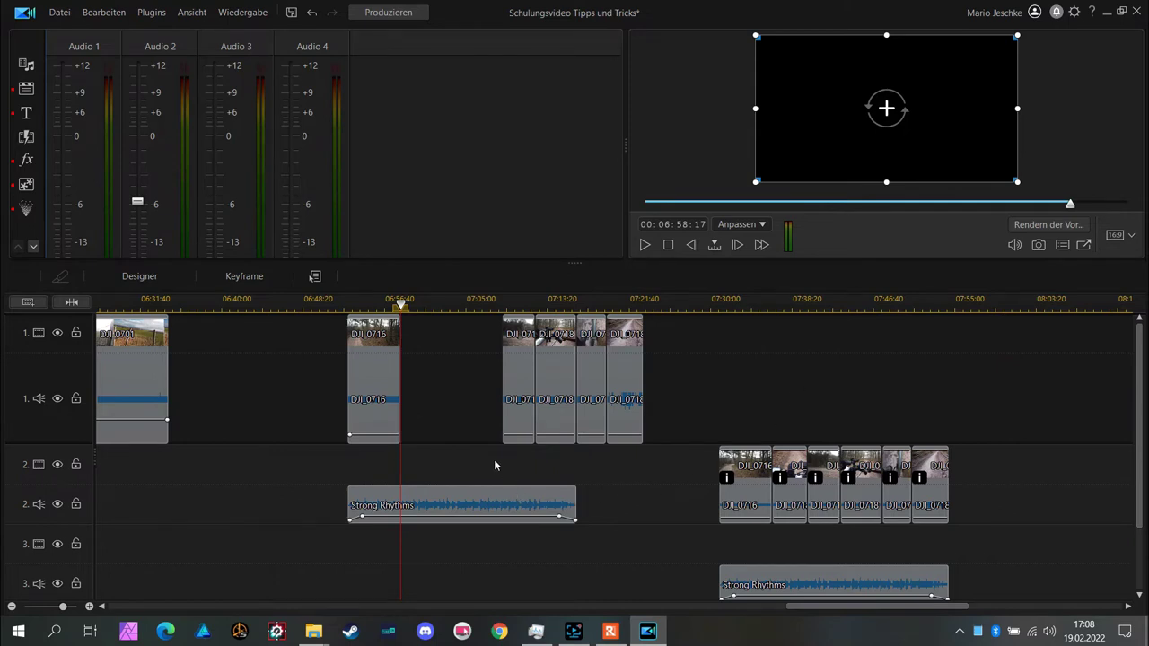
# Try moving the copied DJI clips and Strong Rhythms music to tracks 1 and 2 at 00:07:23:10, and undo the move and the cut.
pyautogui.moveTo(492, 457); pyautogui.dragTo(641, 469)
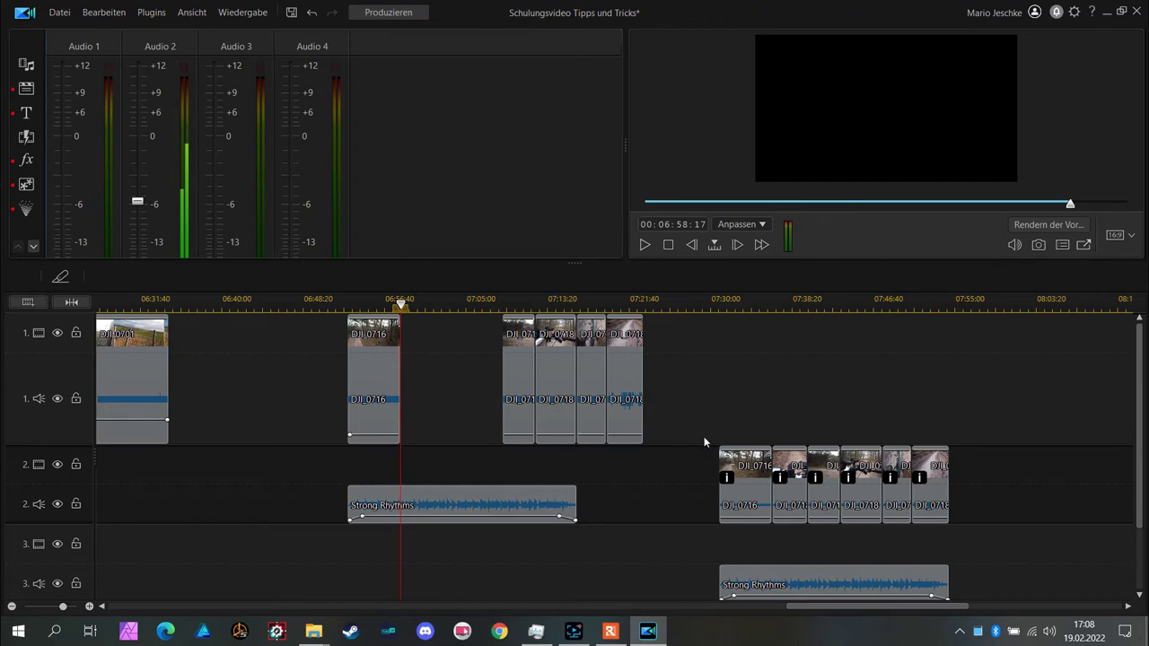
pyautogui.moveTo(704, 440); pyautogui.dragTo(998, 621)
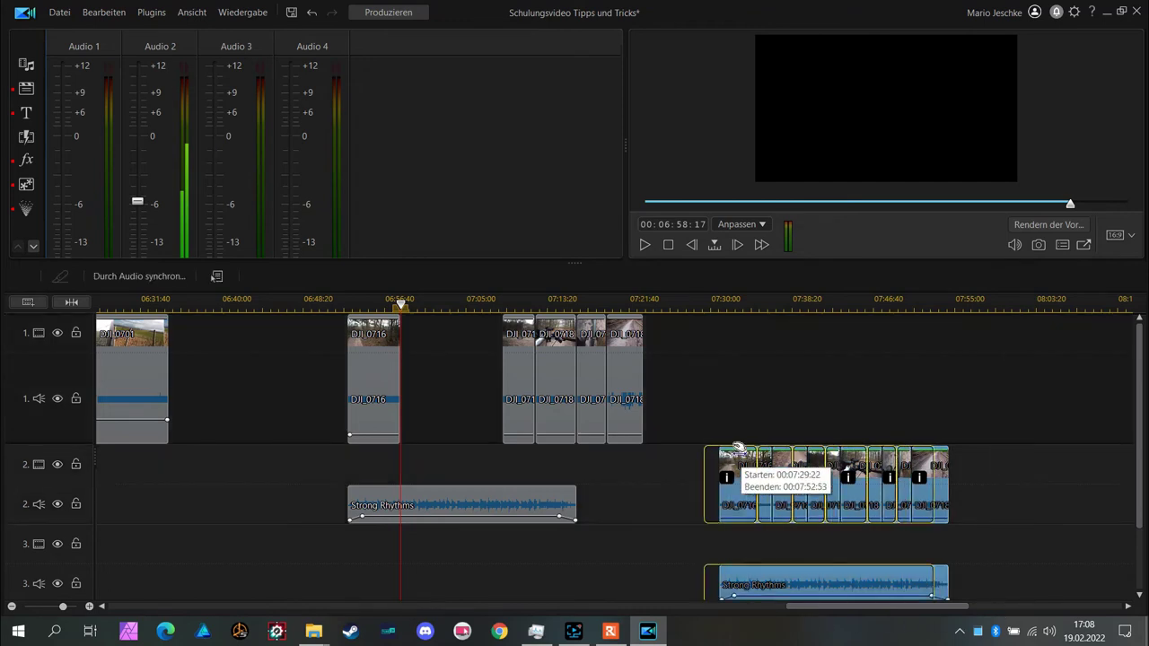
pyautogui.moveTo(736, 446); pyautogui.dragTo(735, 549)
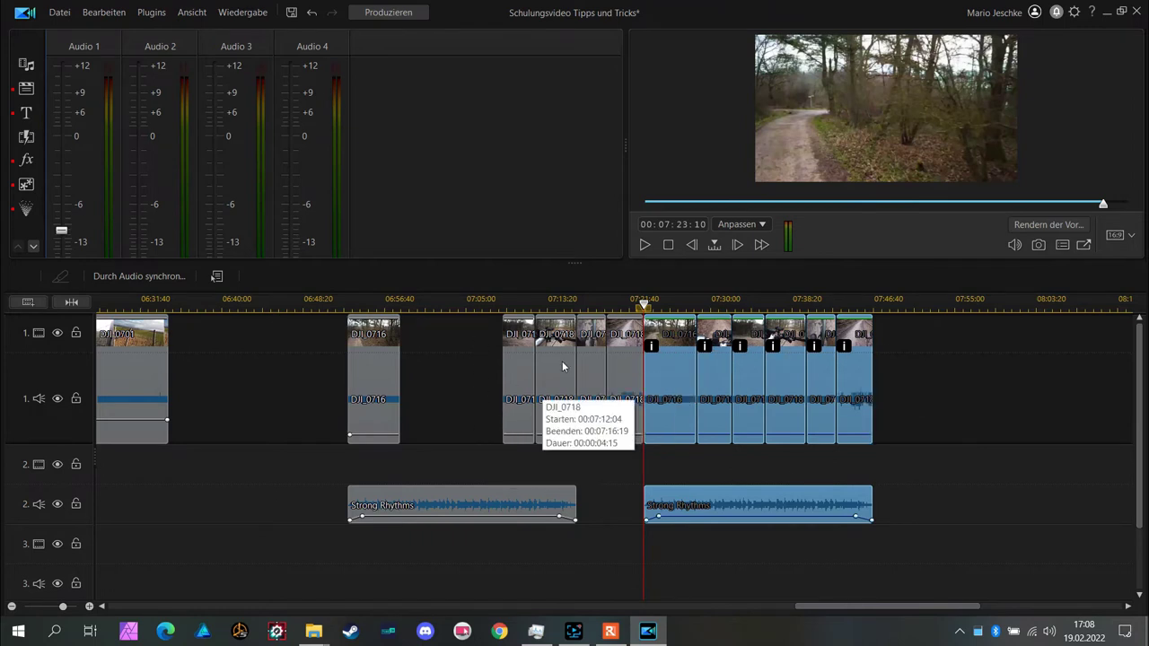
pyautogui.hotkey('ctrl', 'z')
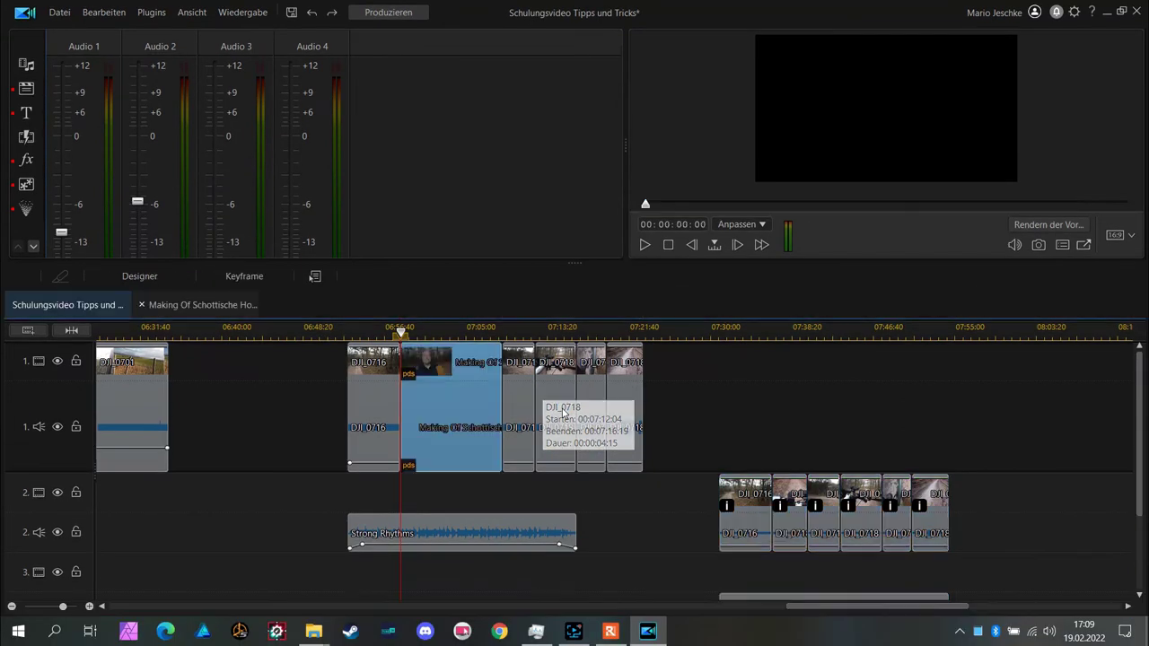
# Remove the Making Of Schottische Hochlandrinder2 clip from track 1 using Entfernen und Lücke füllen.
pyautogui.rightClick(447, 397)
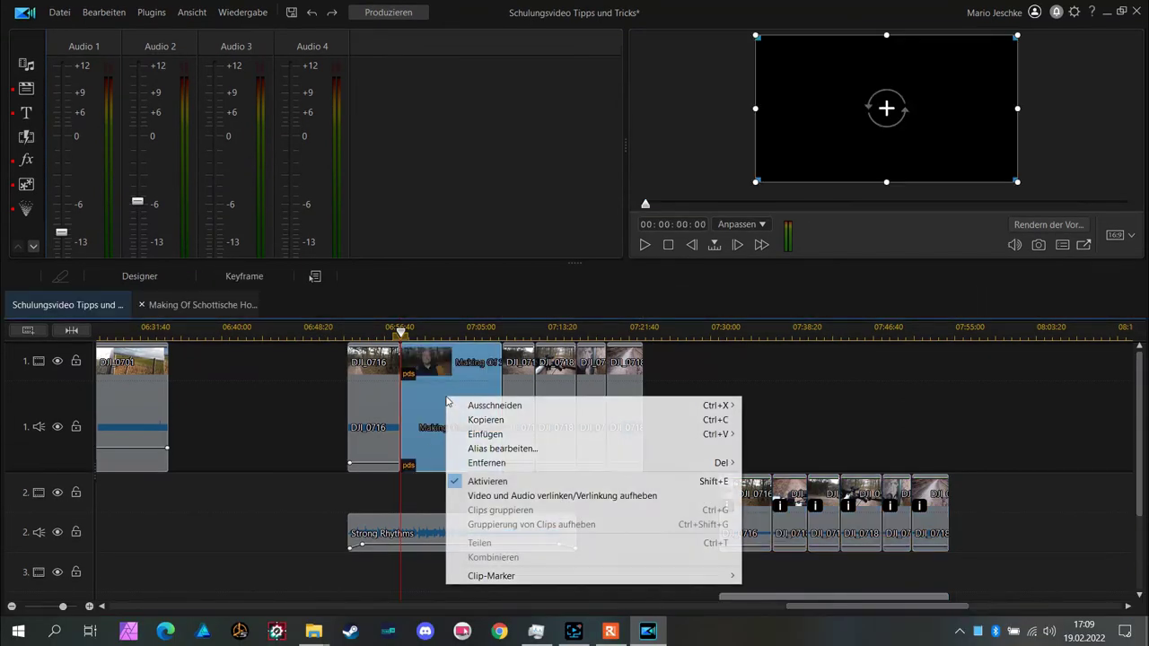
pyautogui.moveTo(487, 410)
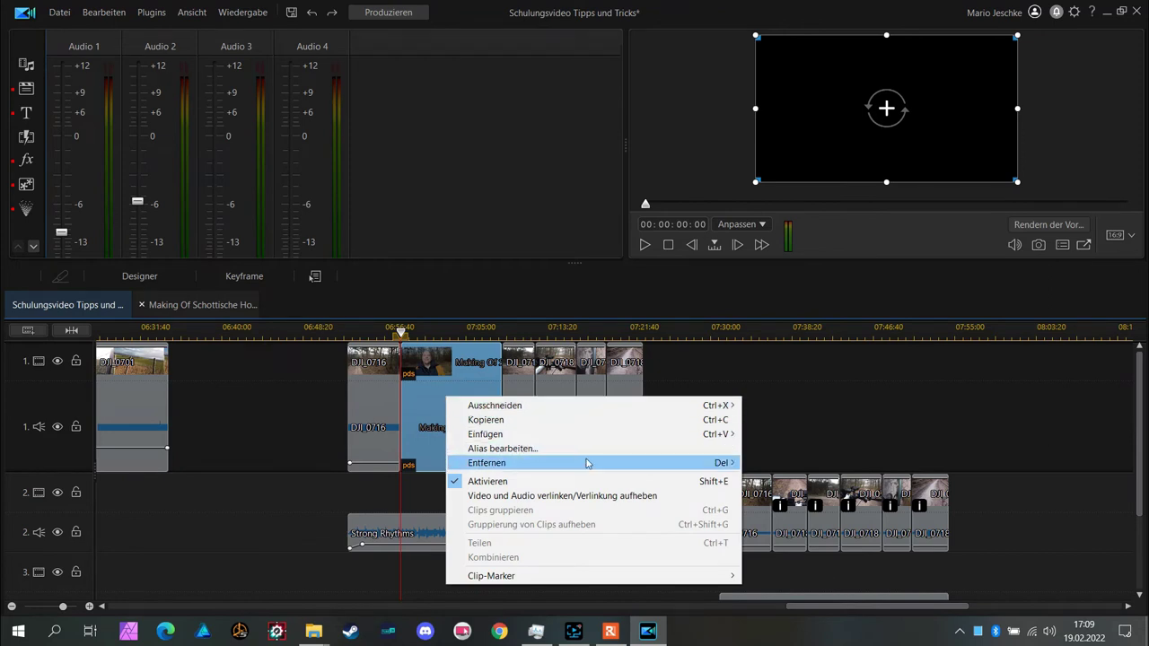
pyautogui.moveTo(588, 463)
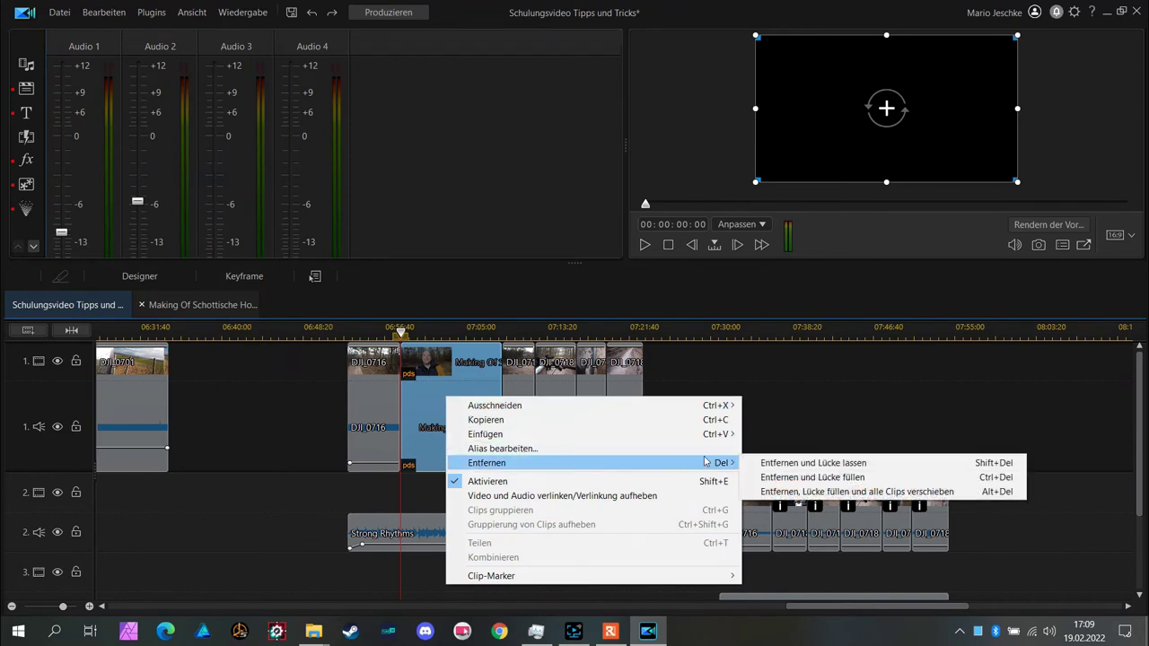
pyautogui.click(785, 477)
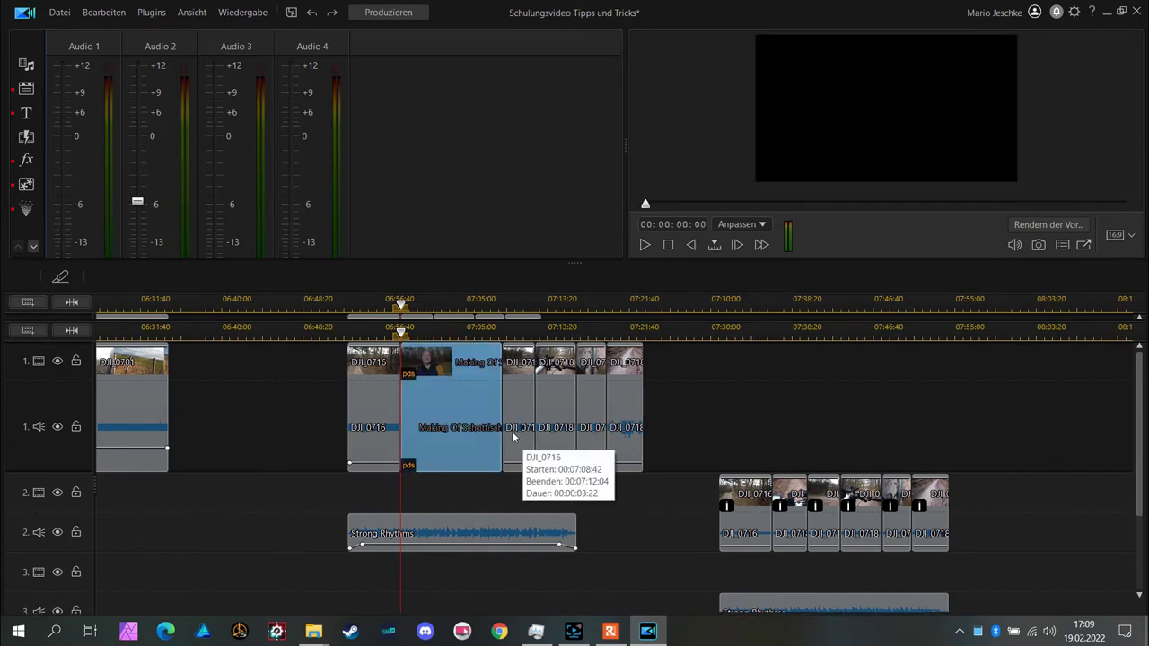
# Try removing the Making Of Schottische Hochlandrinder2 clip using Entfernen, Lücke füllen und alle Clips verschieben.
pyautogui.rightClick(471, 415)
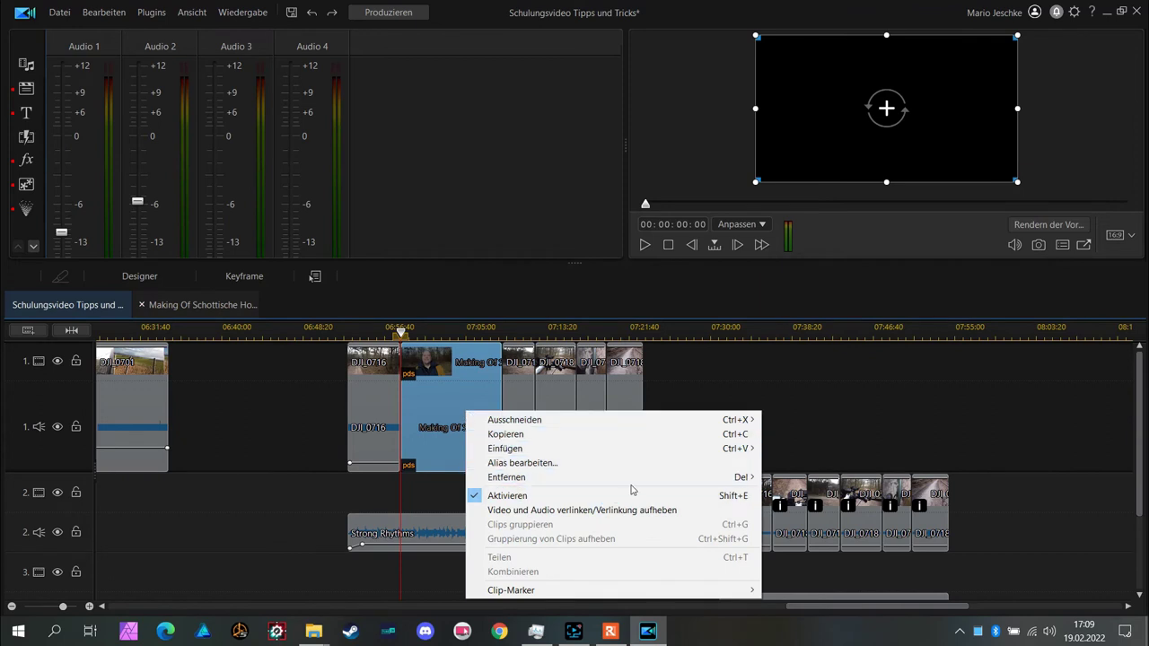
pyautogui.moveTo(659, 482)
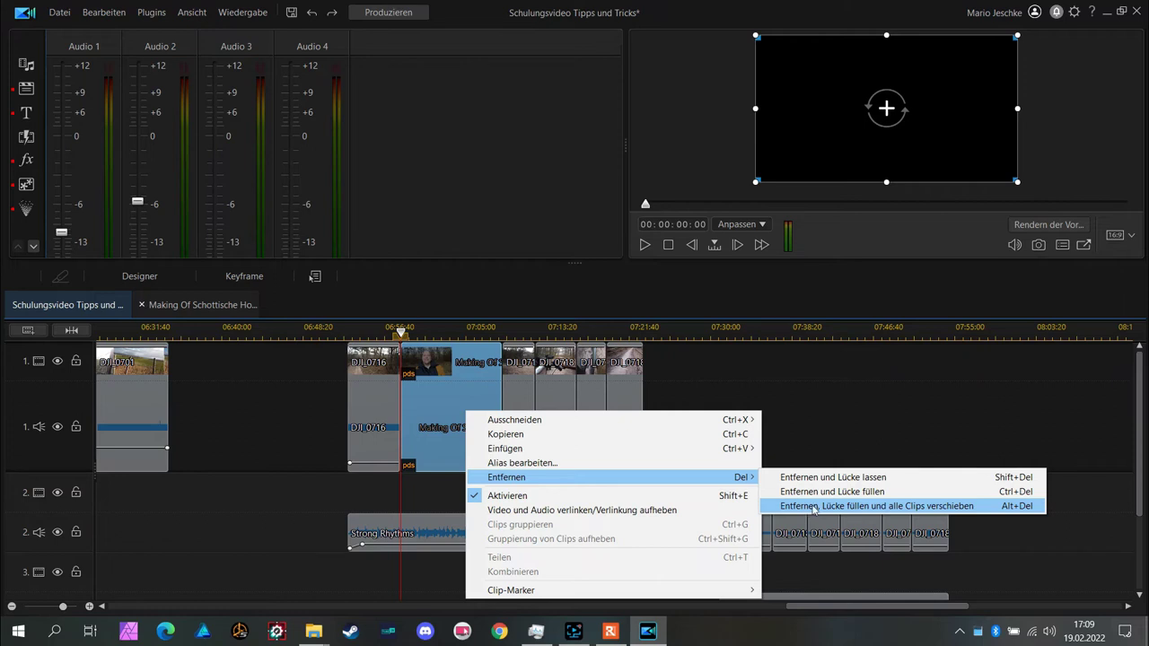
pyautogui.click(814, 506)
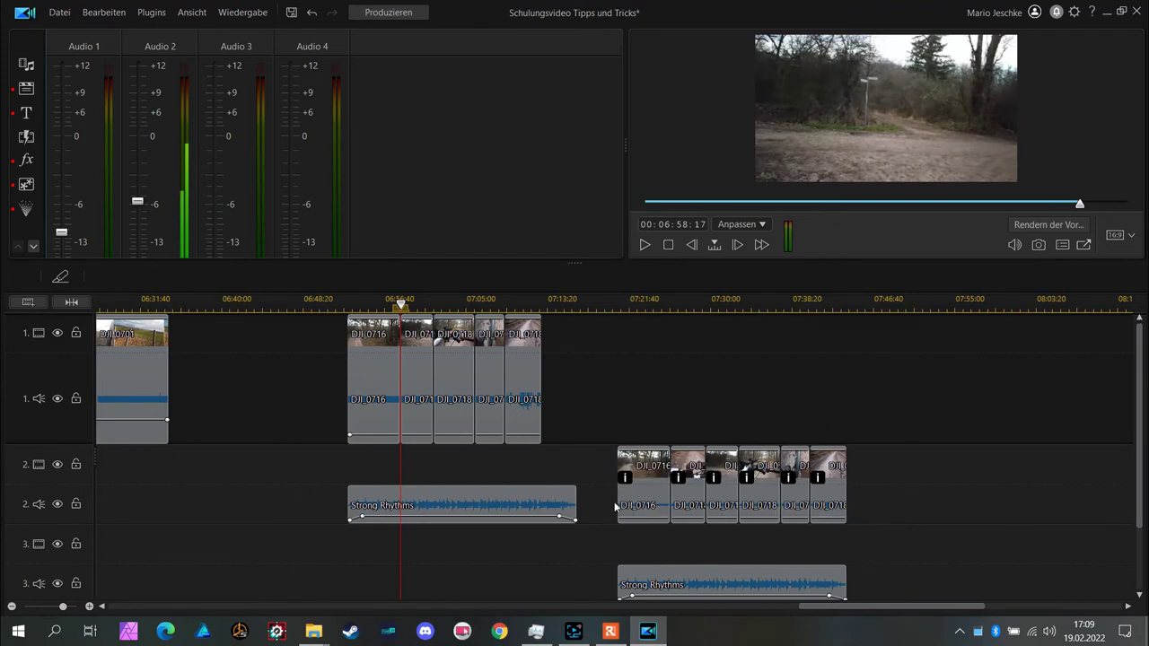
pyautogui.click(441, 495)
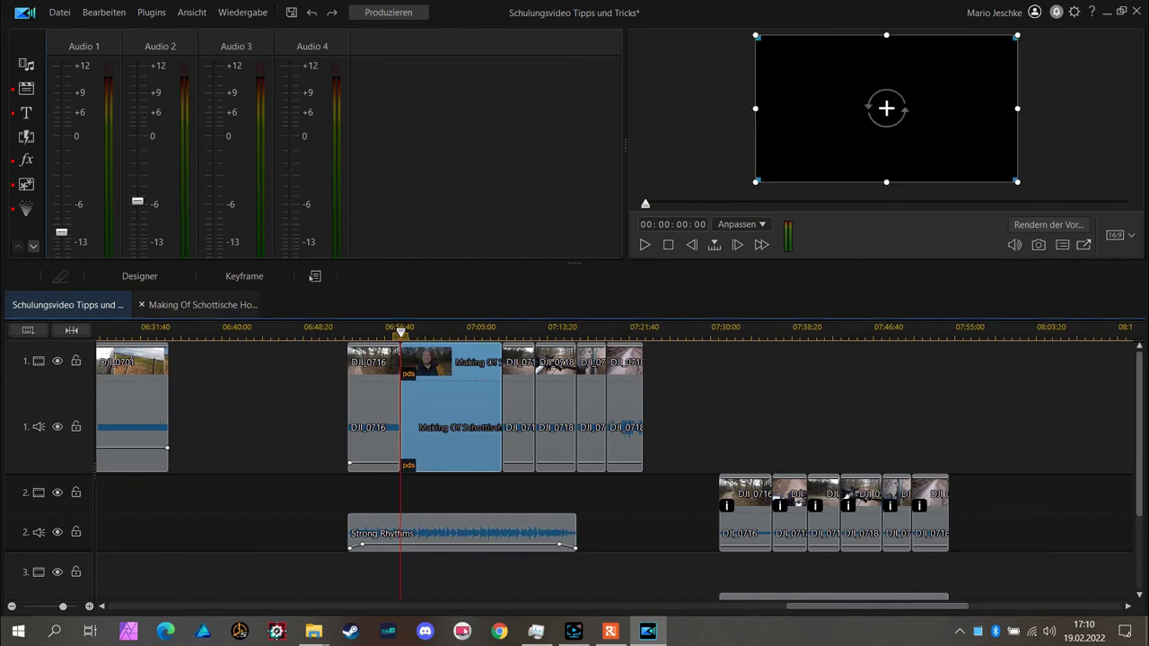
# Move the copied DJI clips to track 1 and their Strong Rhythms music to track 2, starting at 00:07:23:10.
pyautogui.scroll(-1, 1140, 422)
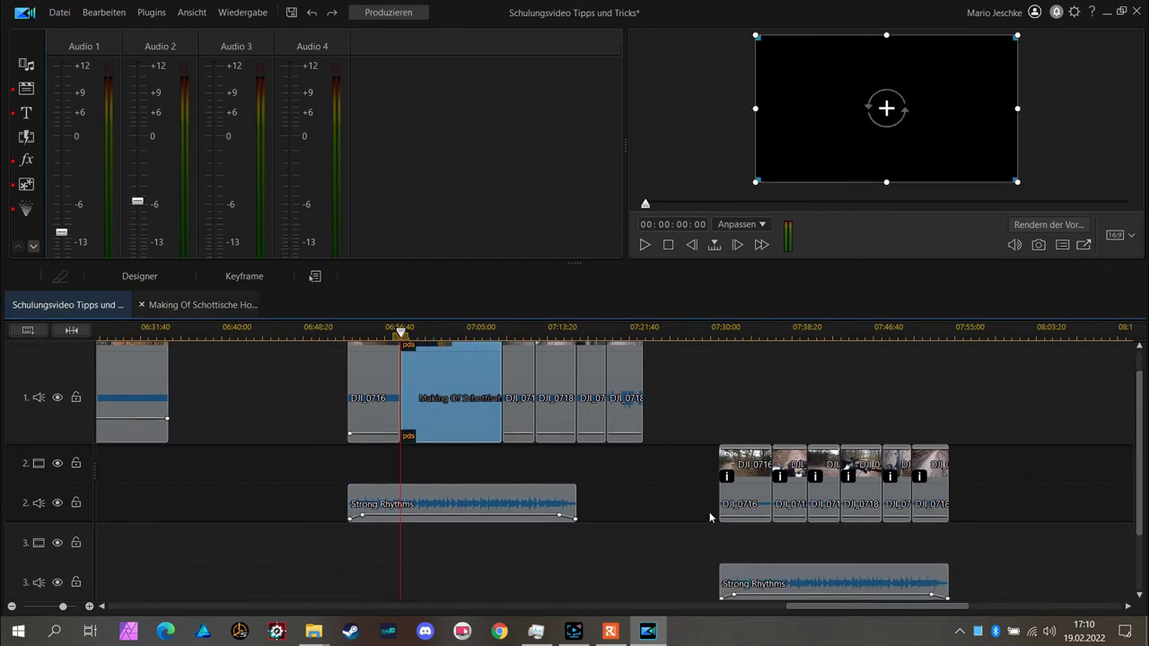
pyautogui.click(694, 435)
pyautogui.scroll(1, 694, 435)
pyautogui.moveTo(694, 435); pyautogui.dragTo(939, 601)
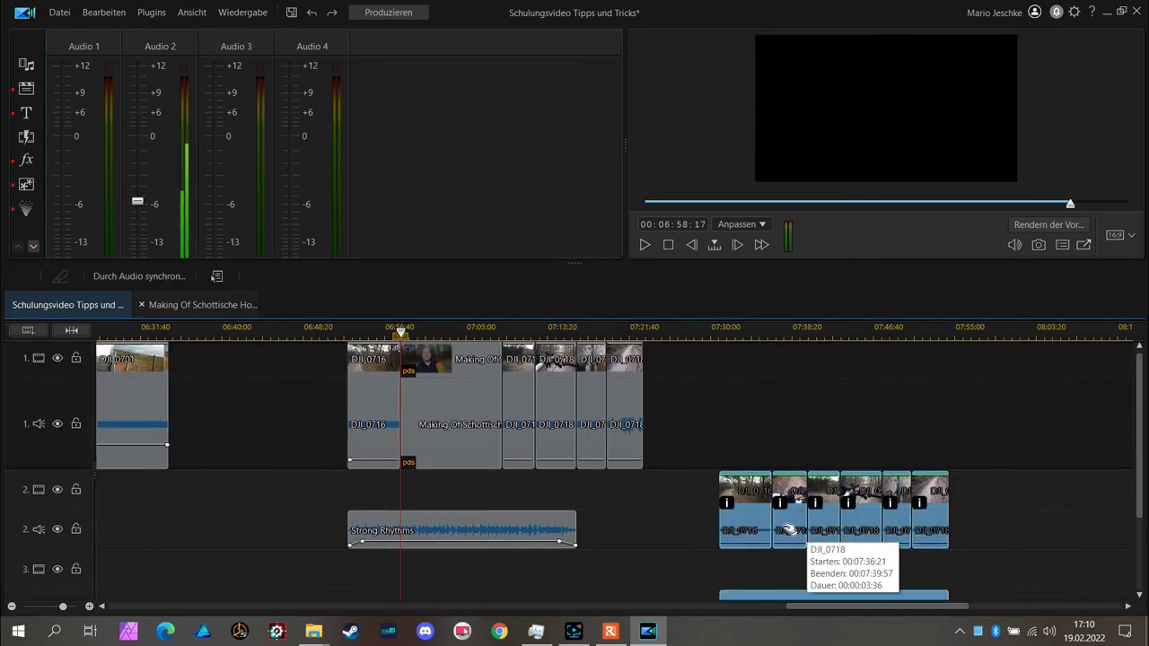
pyautogui.moveTo(748, 491); pyautogui.dragTo(684, 632)
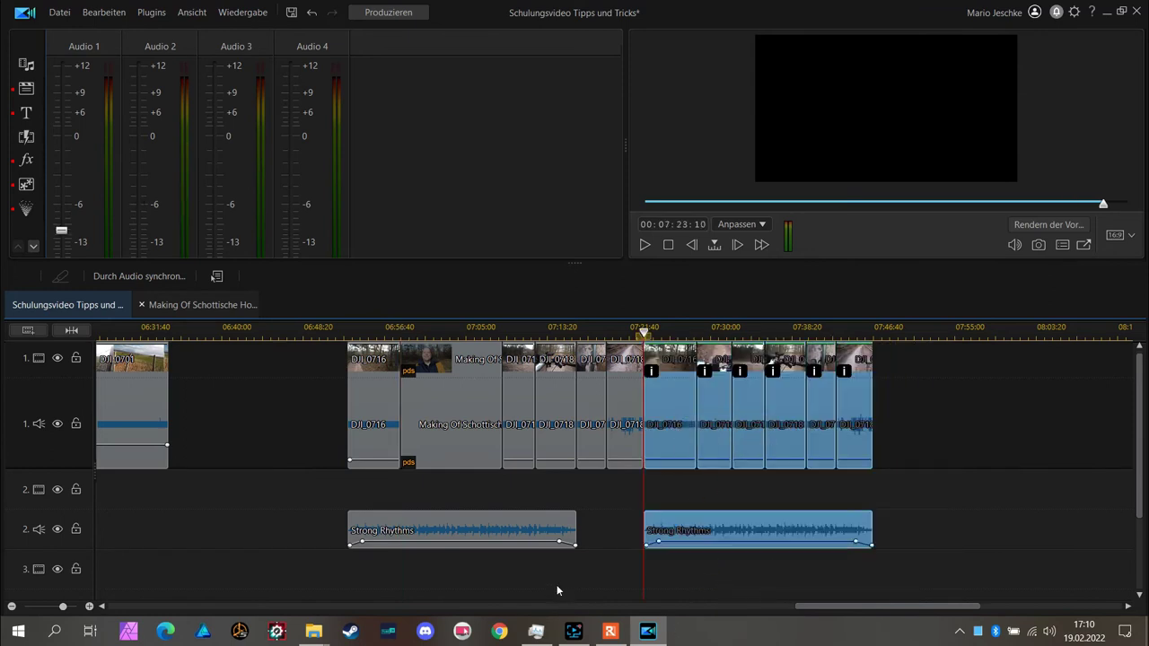
# Extend the first Strong Rhythms clip on audio track 2 to end at 00:07:23:10, adjoining the second music clip.
pyautogui.click(547, 528)
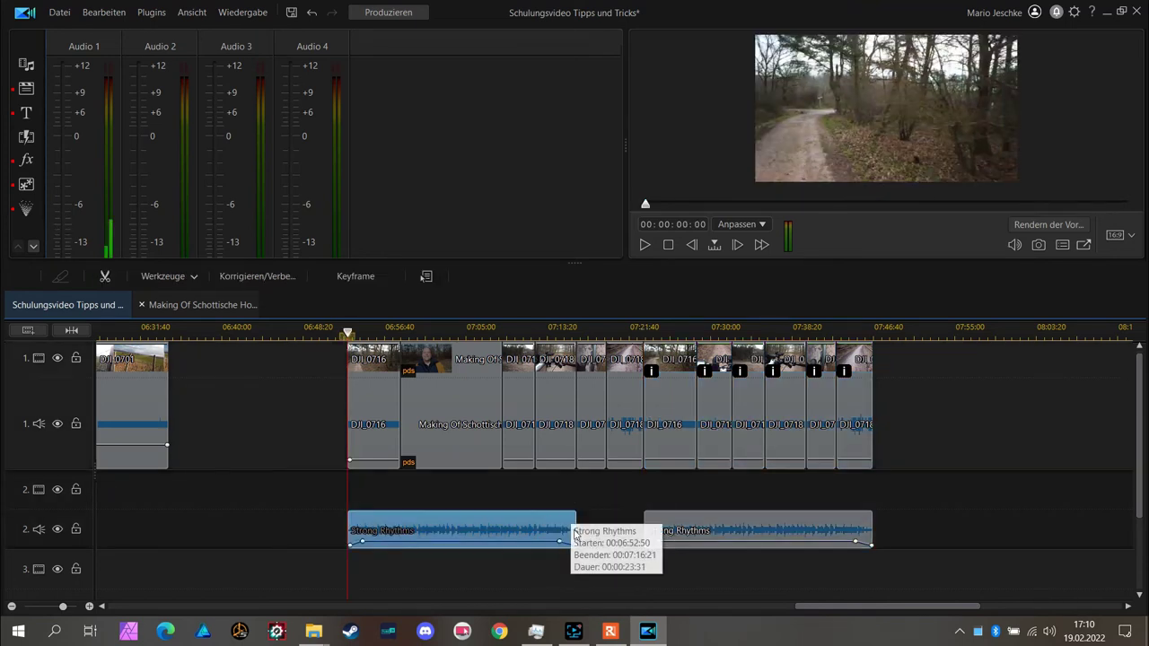
pyautogui.moveTo(575, 527); pyautogui.dragTo(641, 530)
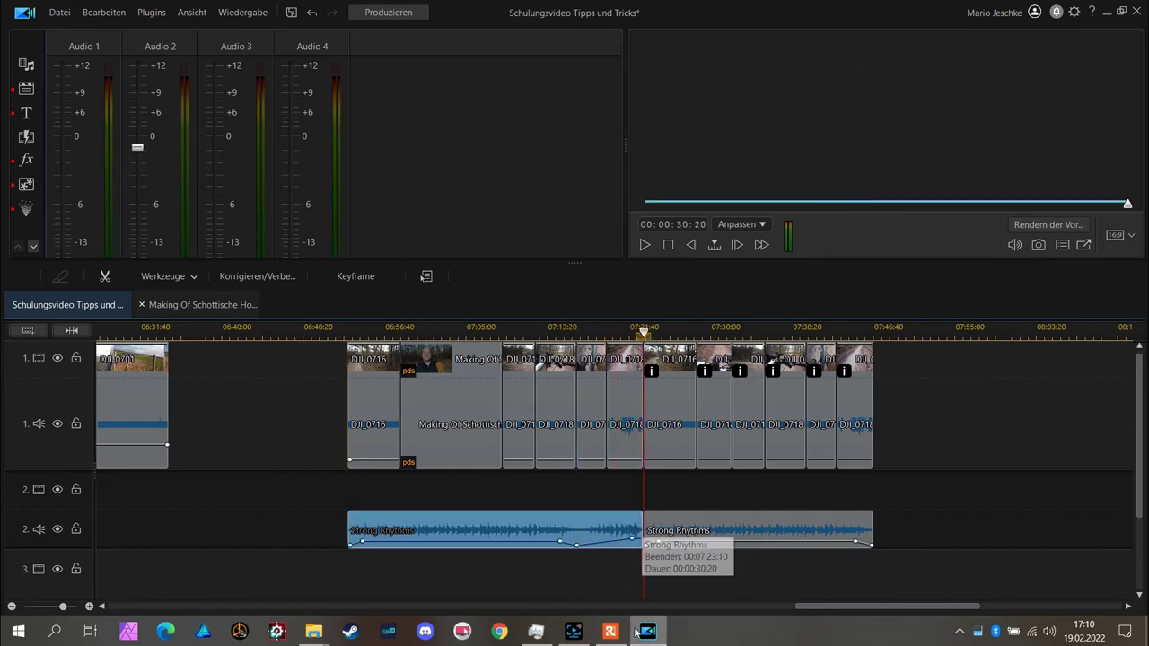
pyautogui.click(943, 489)
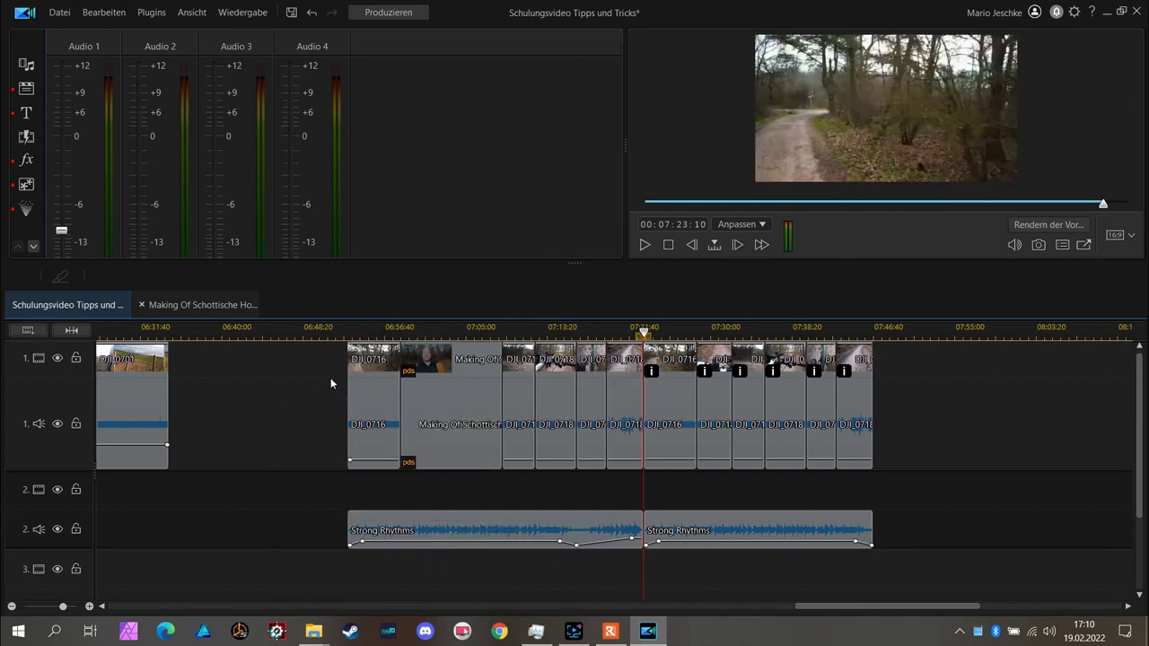
# Remove the Making Of Schottische Hochlandrinder2 clip between the DJI clips using Entfernen, Lücke füllen und alle Clips verschieben.
pyautogui.moveTo(328, 346); pyautogui.dragTo(621, 600)
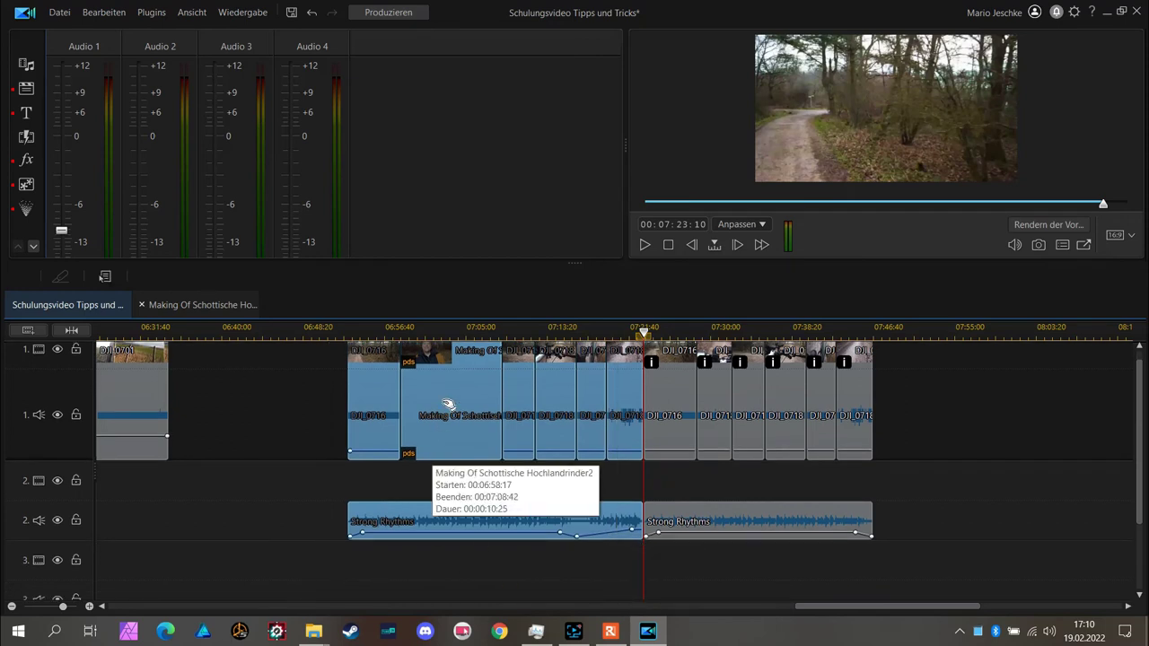
pyautogui.scroll(2, 490, 441)
pyautogui.scroll(-2, 489, 443)
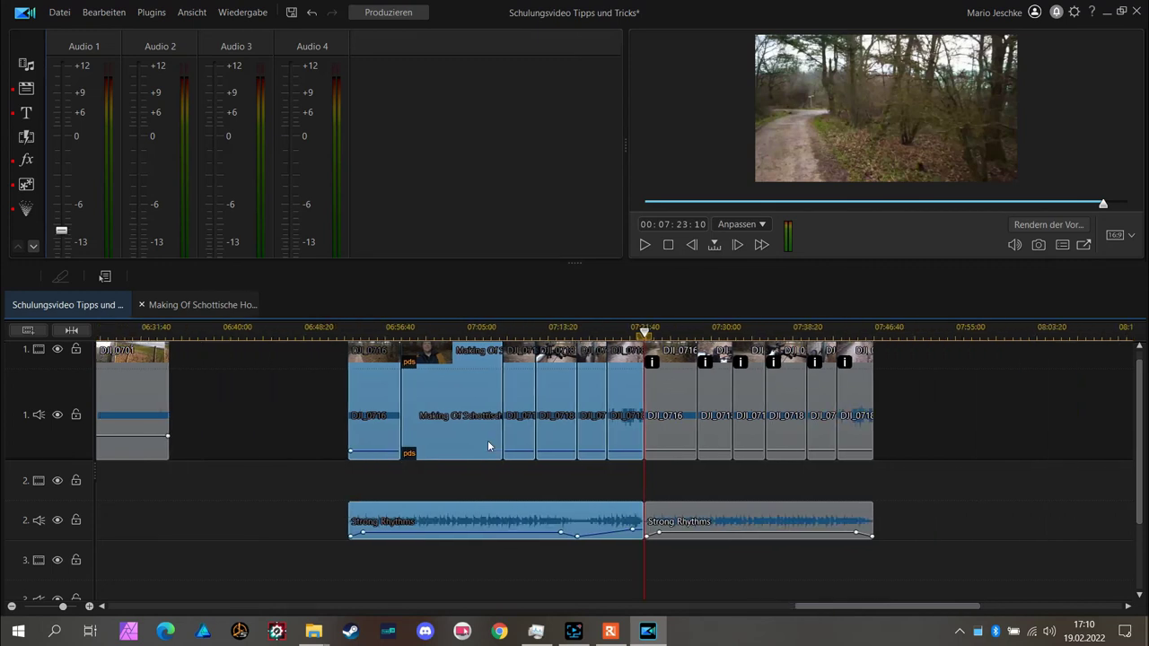
pyautogui.scroll(1, 488, 440)
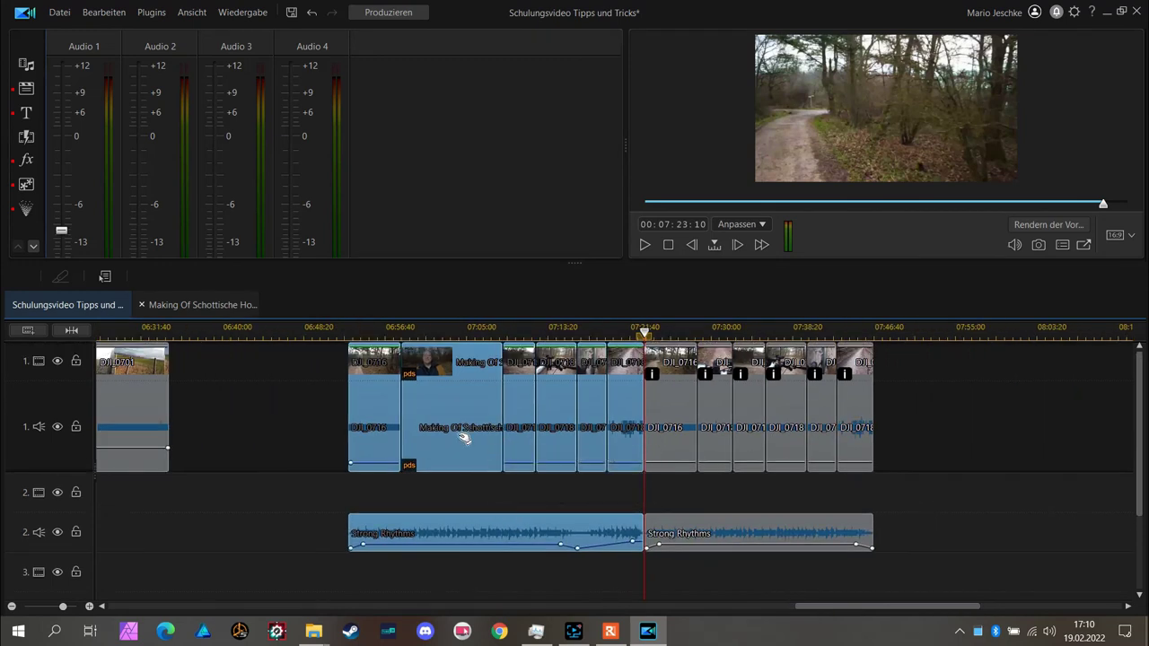
pyautogui.click(461, 413)
pyautogui.rightClick(462, 397)
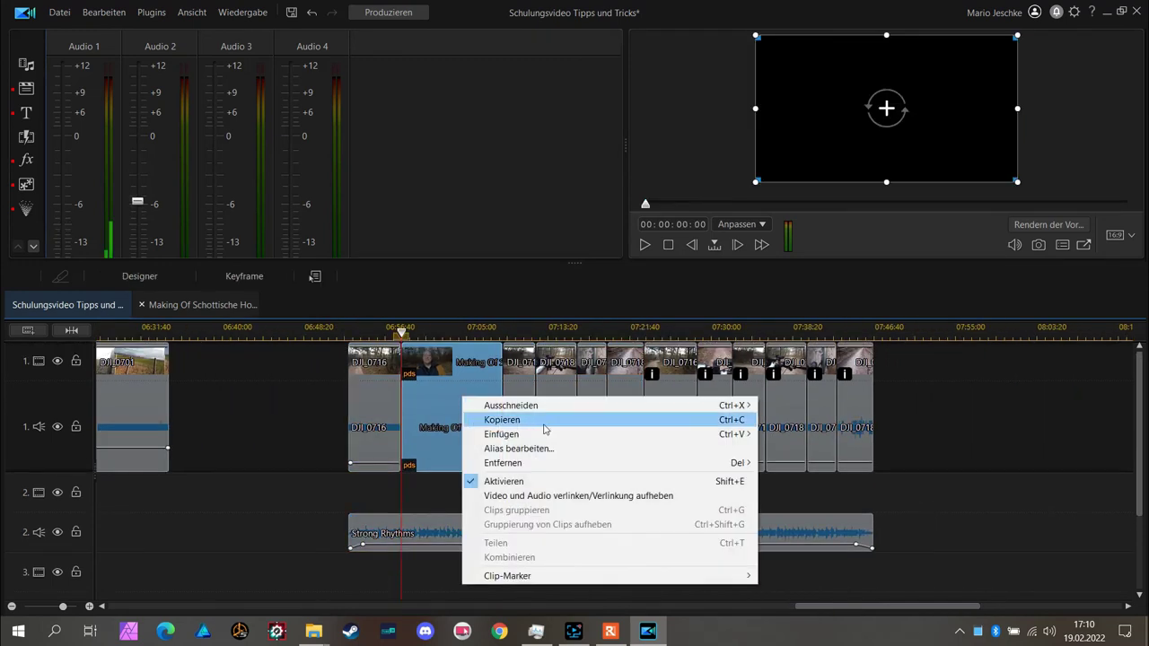
pyautogui.moveTo(662, 464)
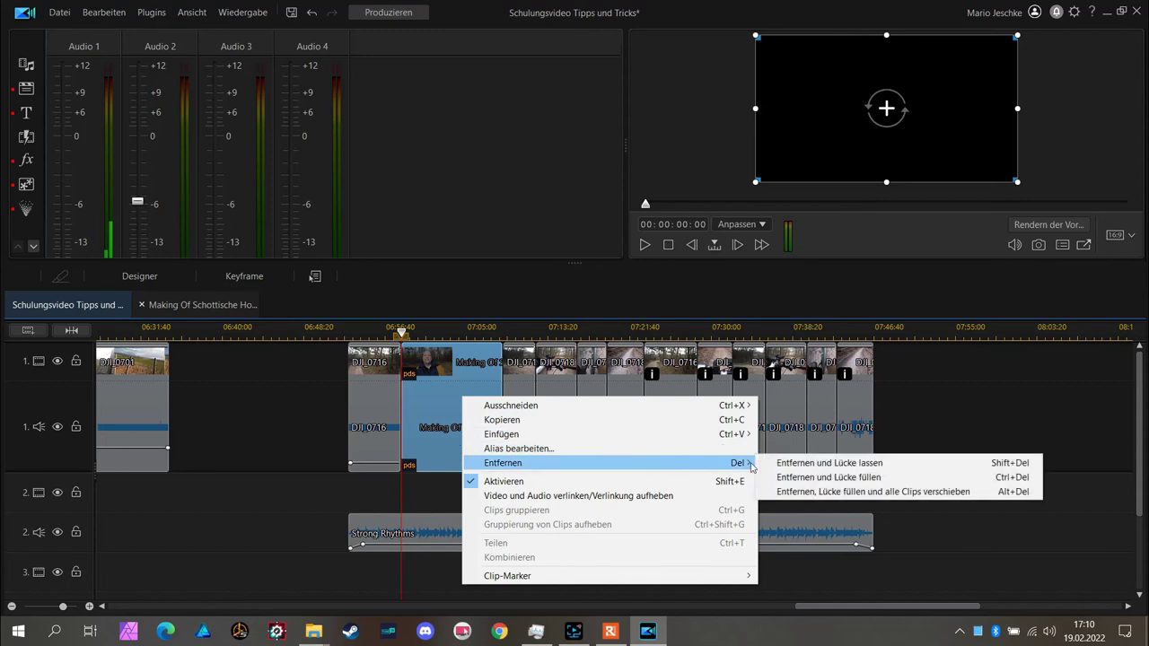
pyautogui.click(817, 492)
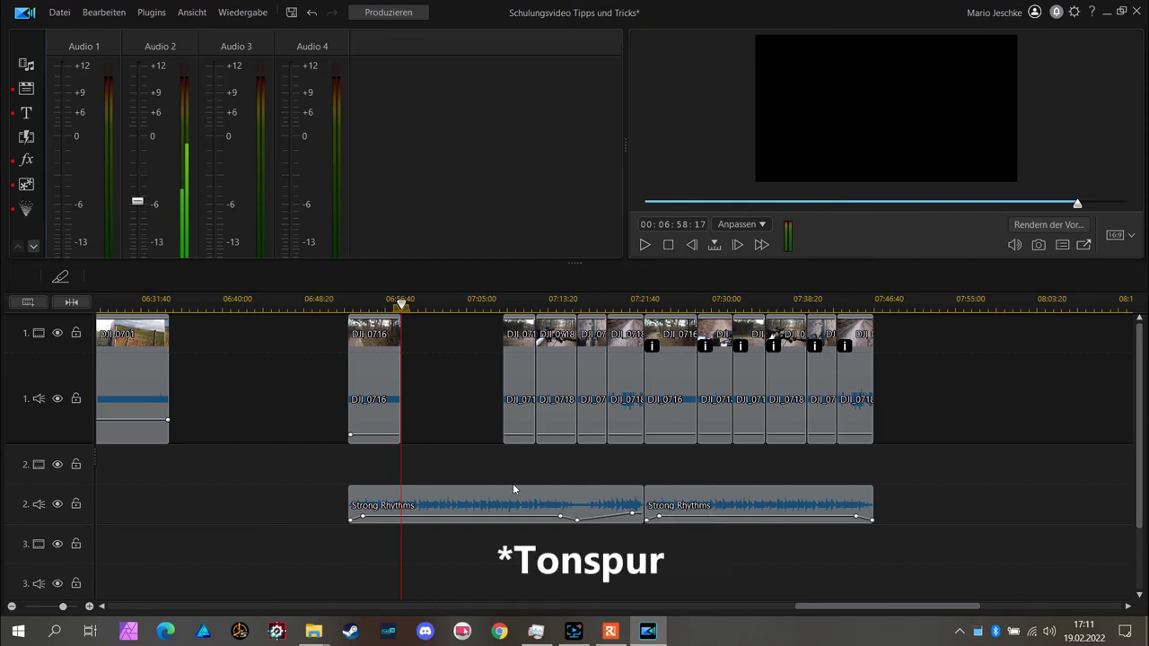
# Select both Strong Rhythms music clips on audio track 2.
pyautogui.moveTo(320, 464); pyautogui.dragTo(895, 591)
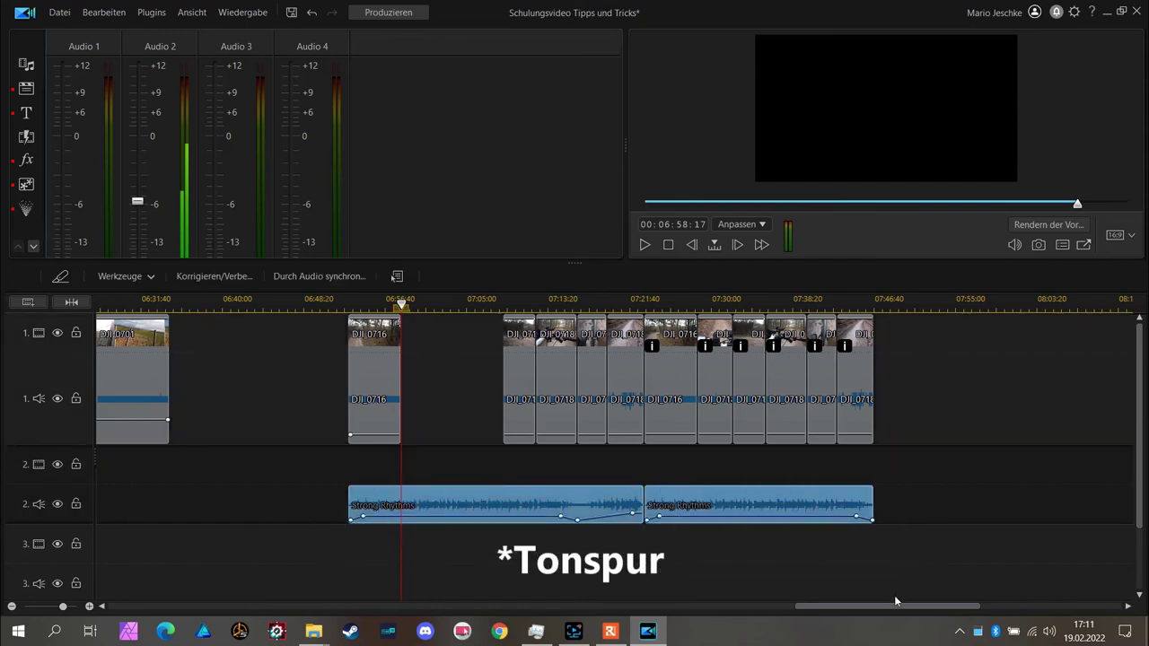